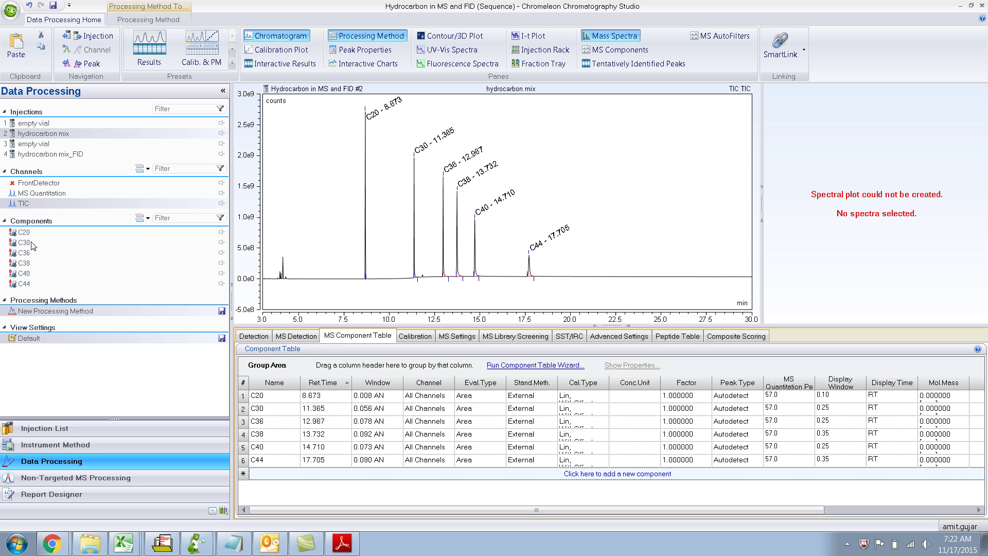
Display the C30 mass spectrum and examine the full MS detection parameter list in the processing method
left_click(33, 244)
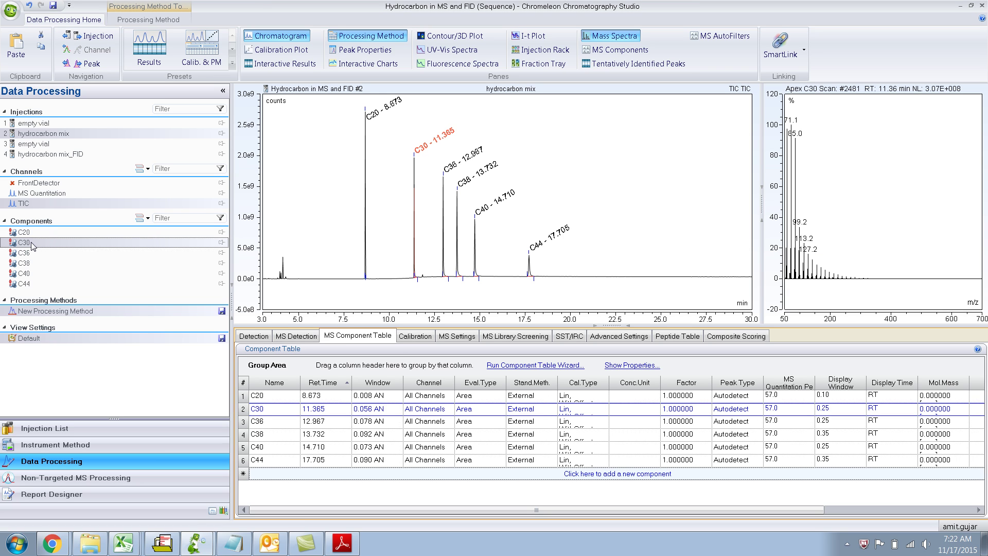
mouse_move(30, 254)
left_click(297, 336)
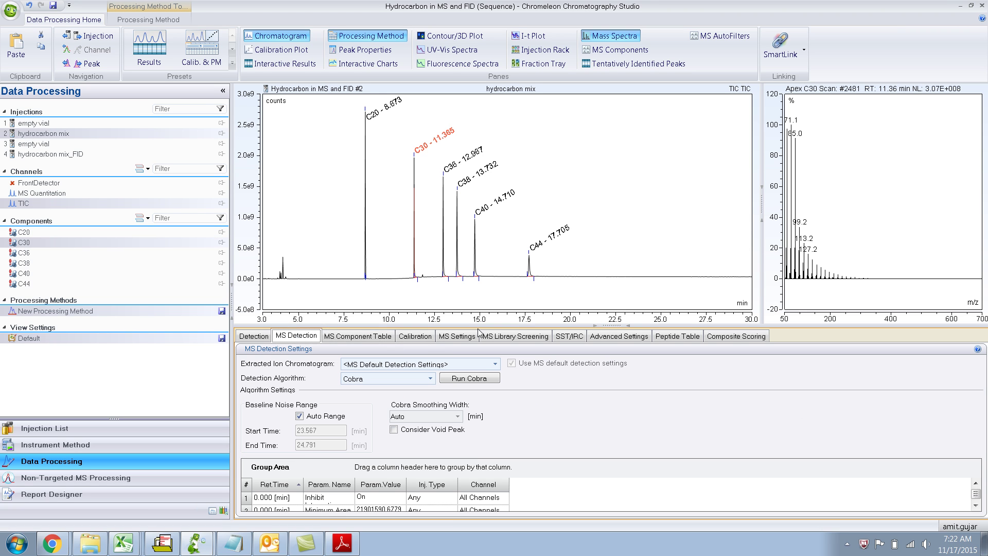
left_click_drag(618, 326, 608, 243)
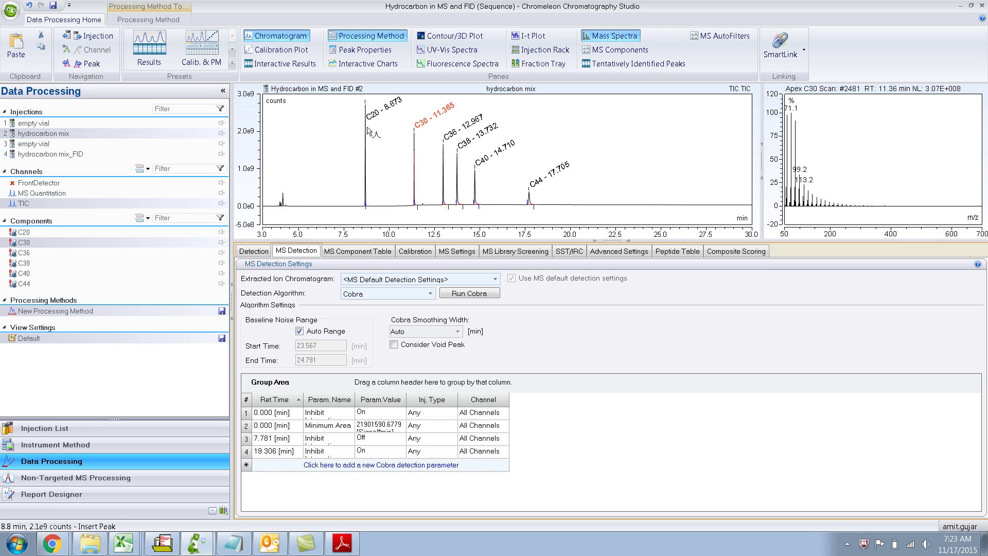
Set C20's MS quantitation peak to 50.0-700.0 and check the confirmation status of the components
left_click(334, 252)
left_click(794, 314)
type("50")
type("-70")
key("Return")
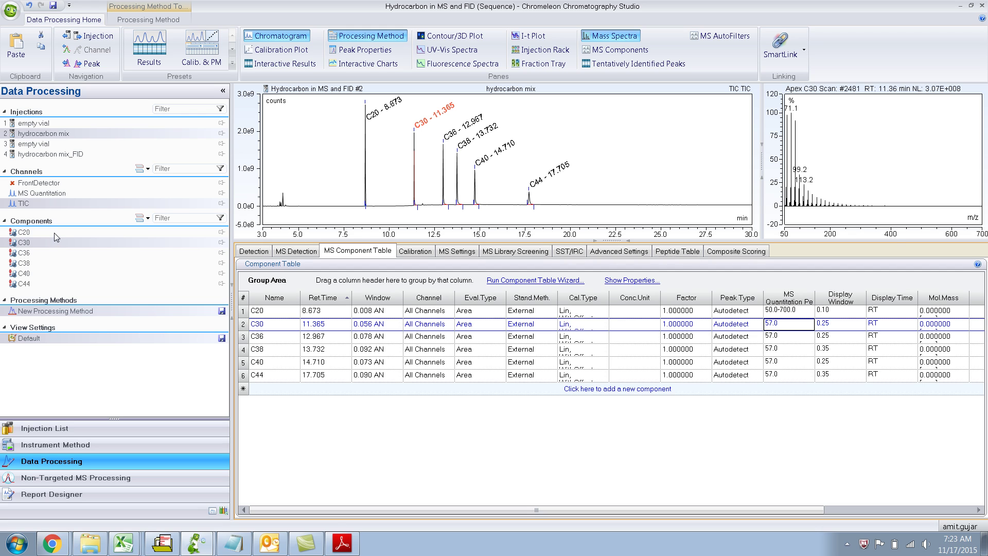
mouse_move(54, 247)
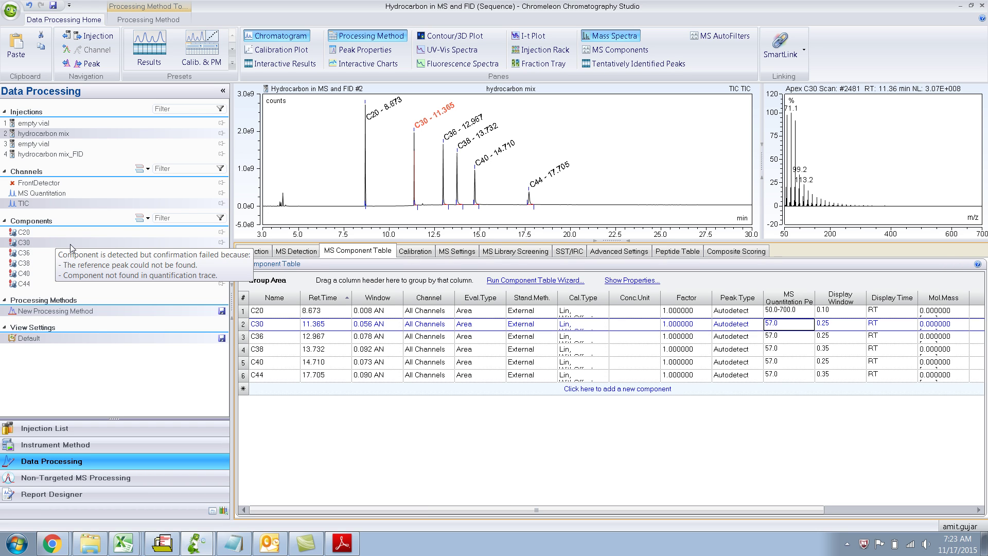
mouse_move(32, 273)
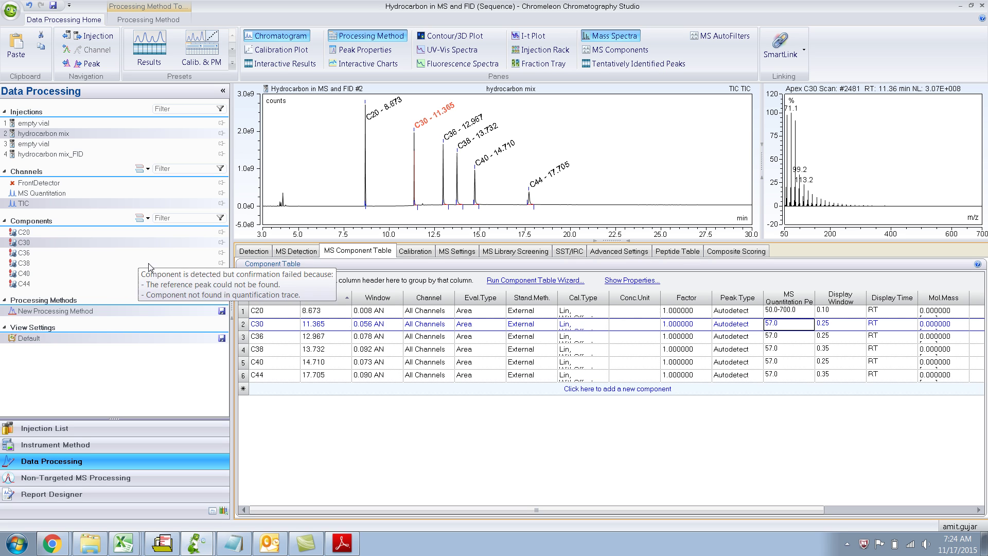
Delete the Minimum Area parameter from the MS detection settings
left_click(297, 256)
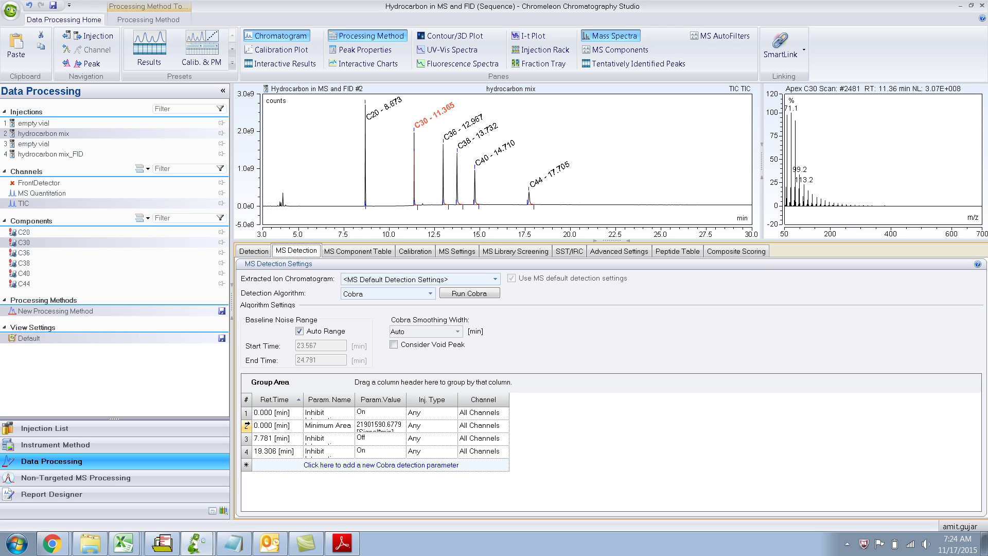
left_click(247, 425)
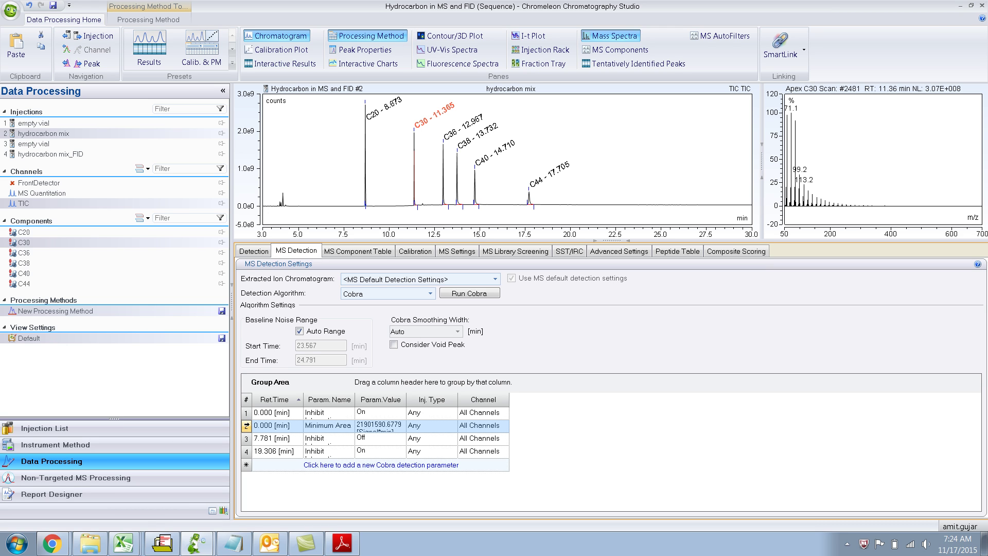
key("Delete")
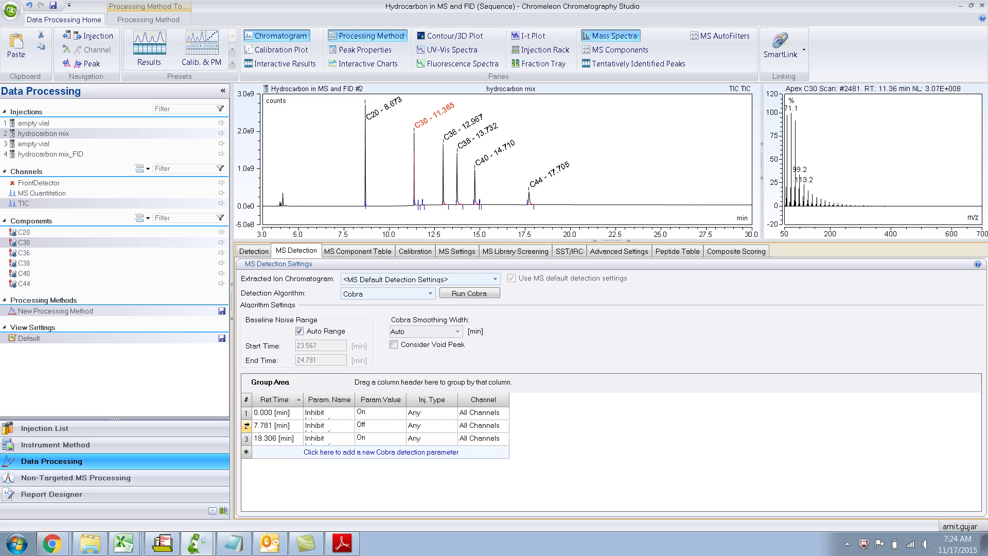
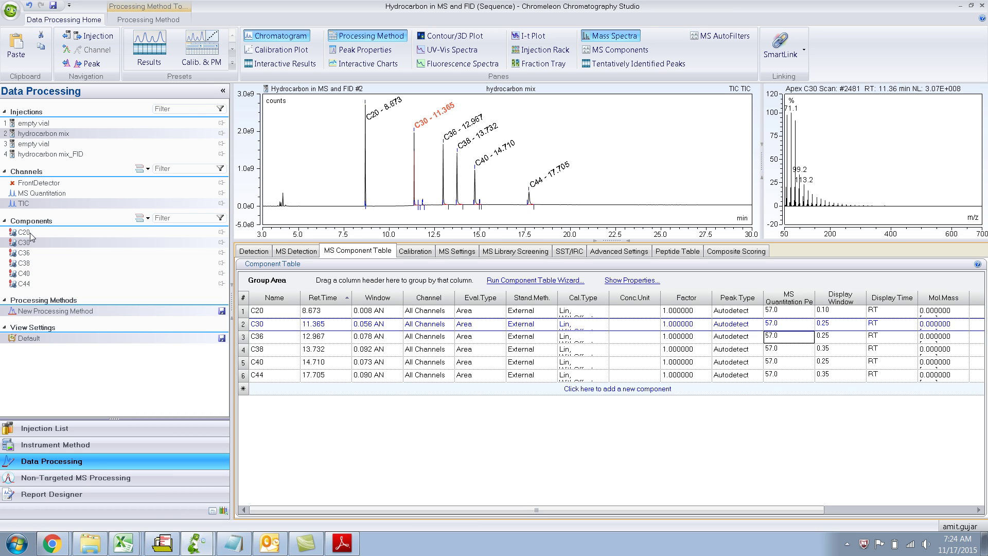
Show the MS Components pane and review the quantitation peaks of C20, C30, C36, C38 and C40
left_click(600, 52)
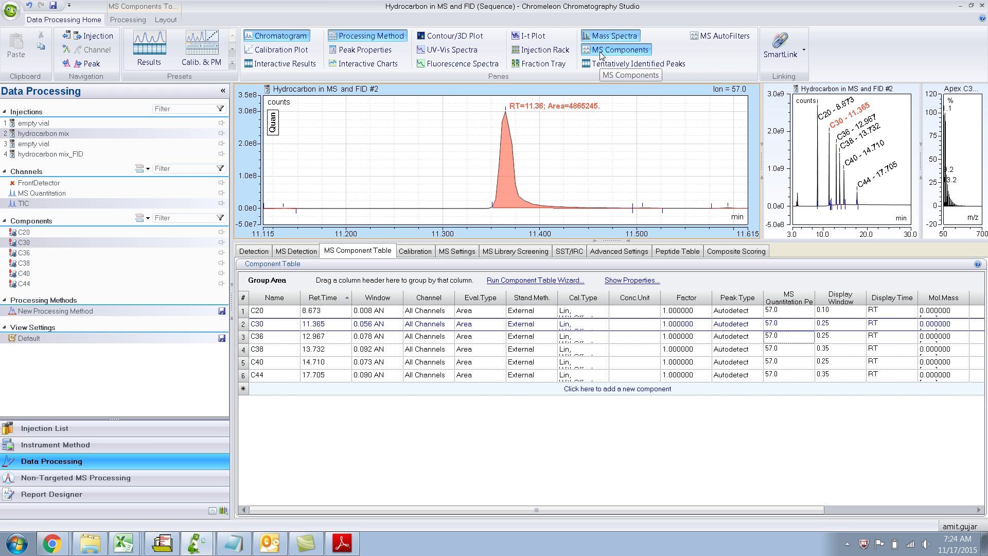
left_click(383, 132)
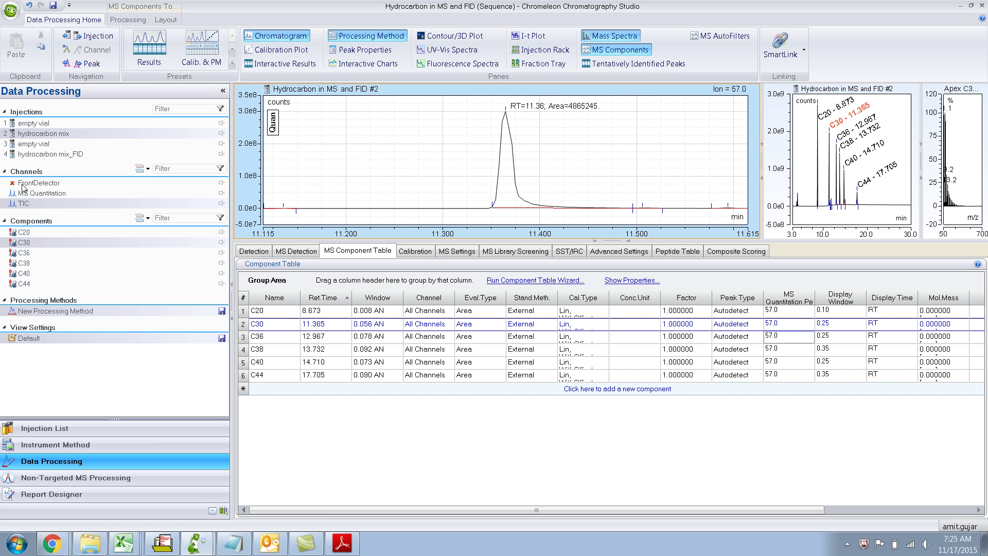
left_click(514, 186)
left_click(23, 235)
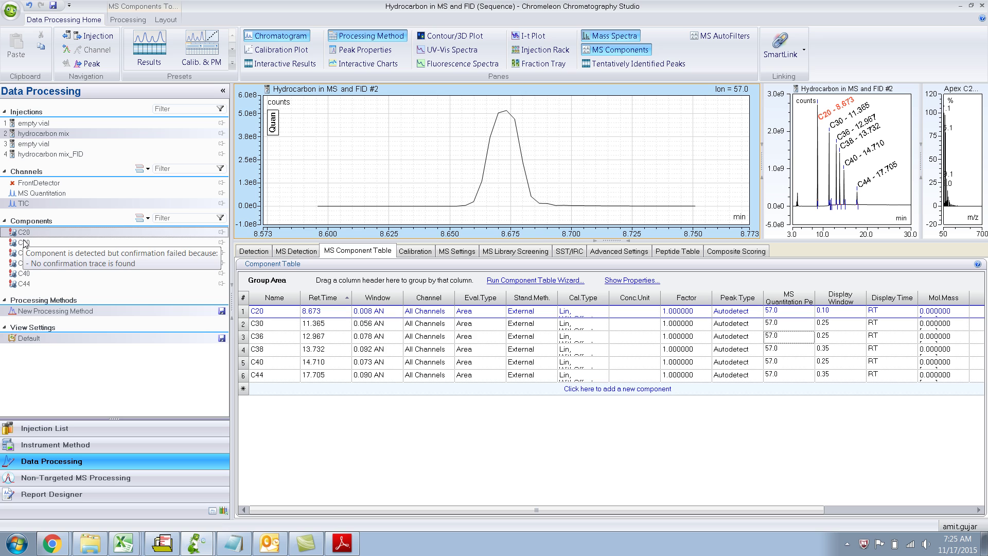
left_click(23, 242)
left_click(24, 253)
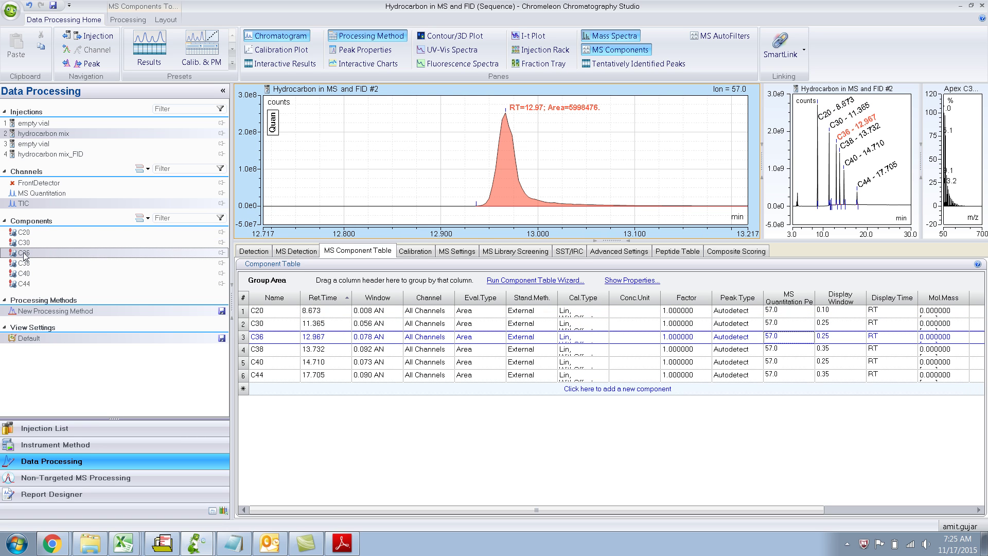
left_click(24, 263)
left_click(24, 273)
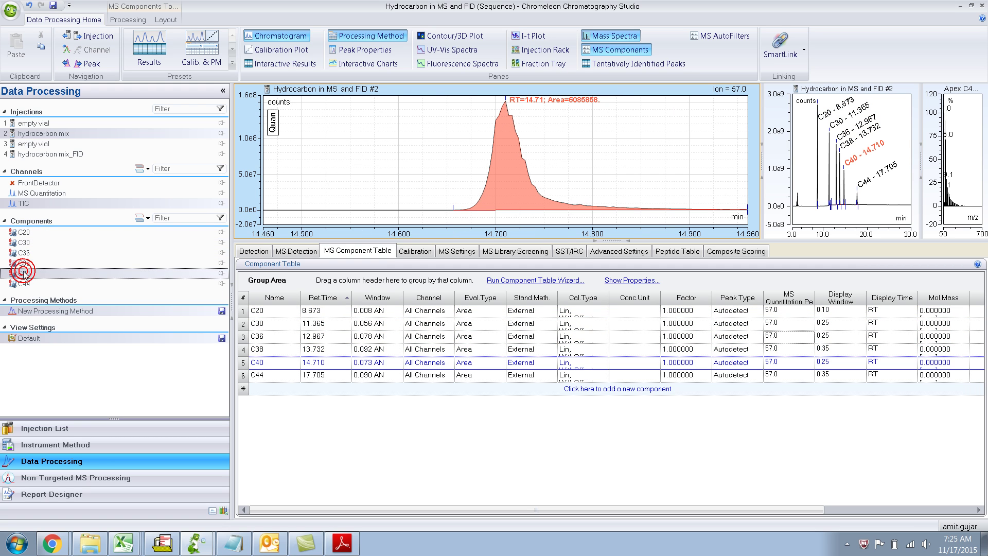
left_click(27, 242)
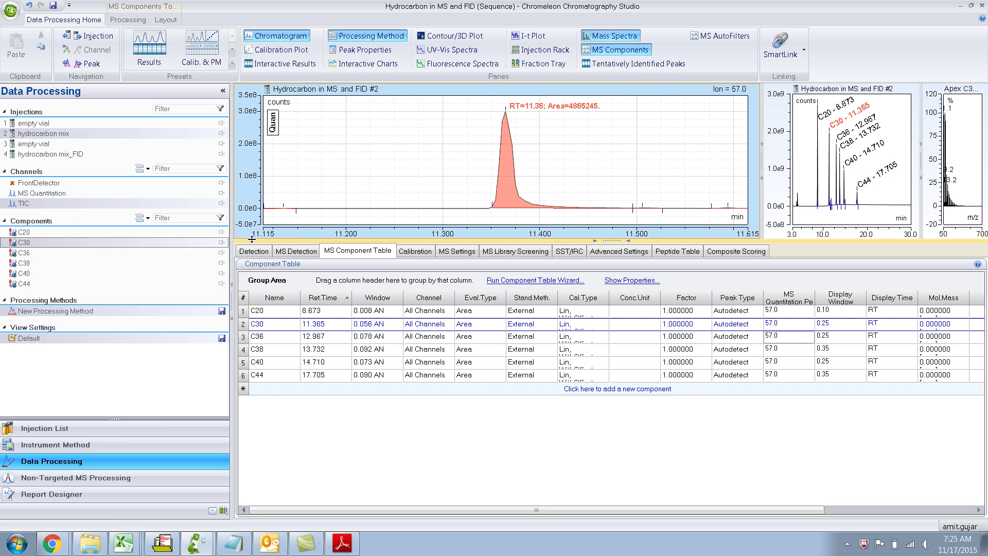
Set the retention time window of component C20 to 0.050 AN in the MS component table
left_click(55, 235)
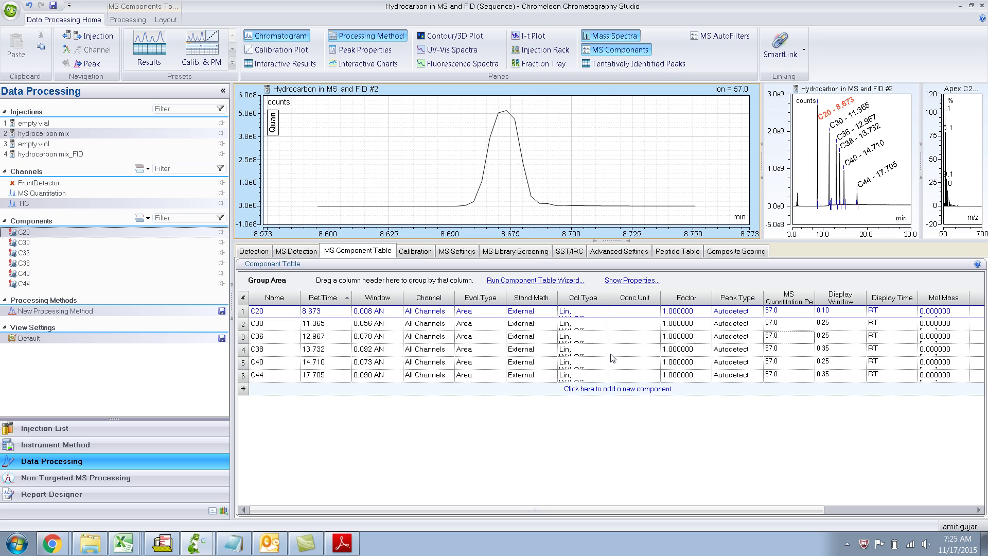
left_click(375, 314)
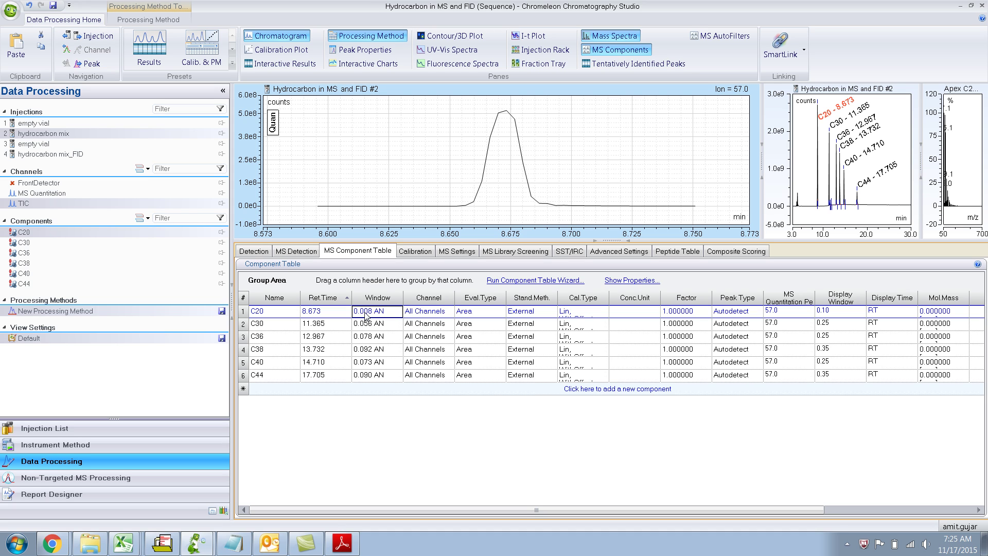
left_click_drag(363, 311, 371, 312)
type("5")
key("Return")
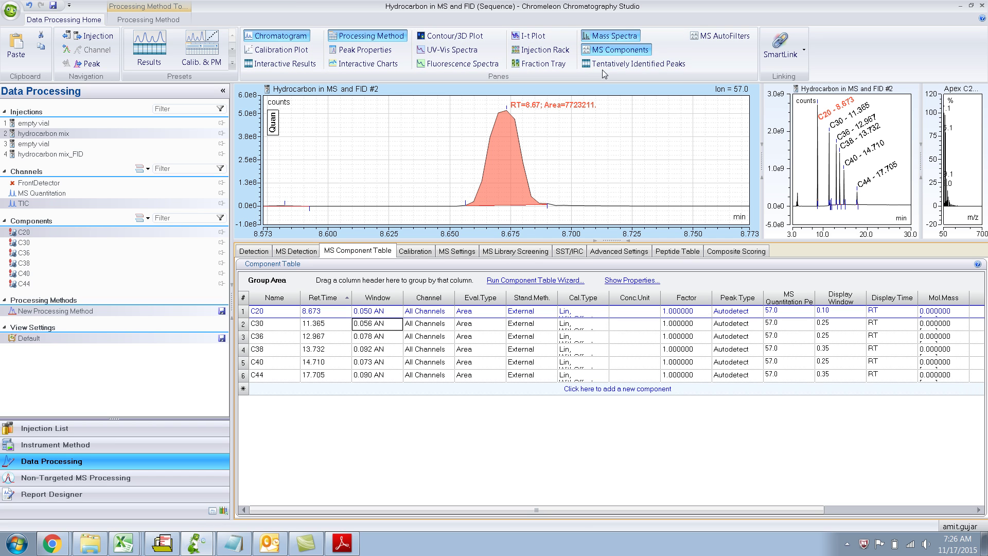
Hide the MS Components pane so the full TIC chromatogram and mass spectrum are displayed
left_click(611, 49)
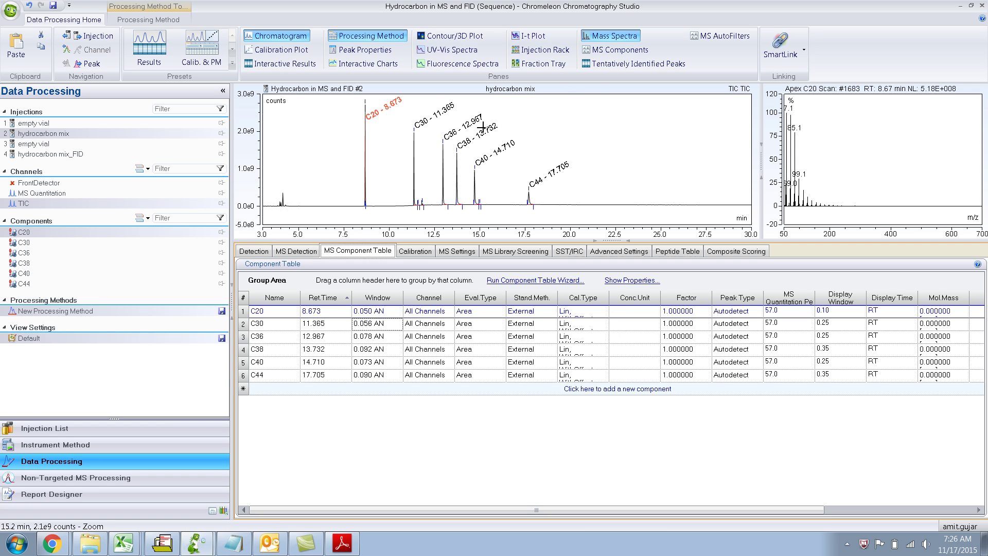
left_click(641, 50)
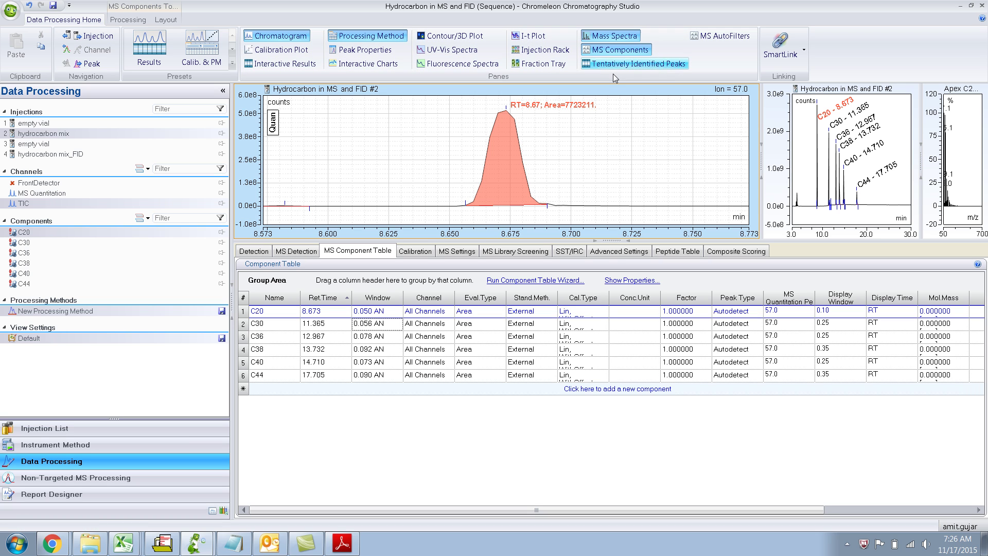
left_click(617, 53)
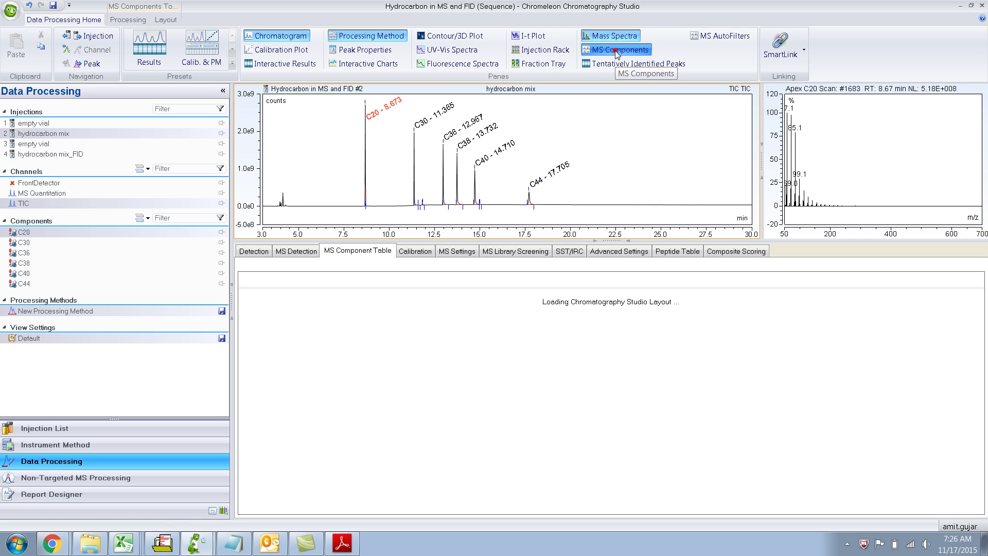
Zoom in on the C20 peak in the chromatogram and on the main ions in its mass spectrum
left_click_drag(356, 100, 372, 204)
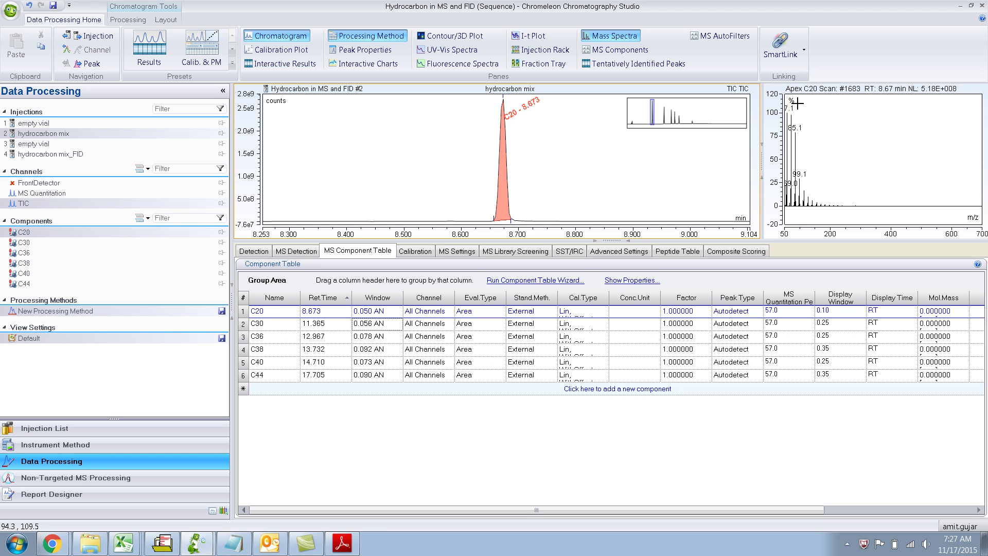
left_click(829, 113)
left_click_drag(829, 112, 827, 167)
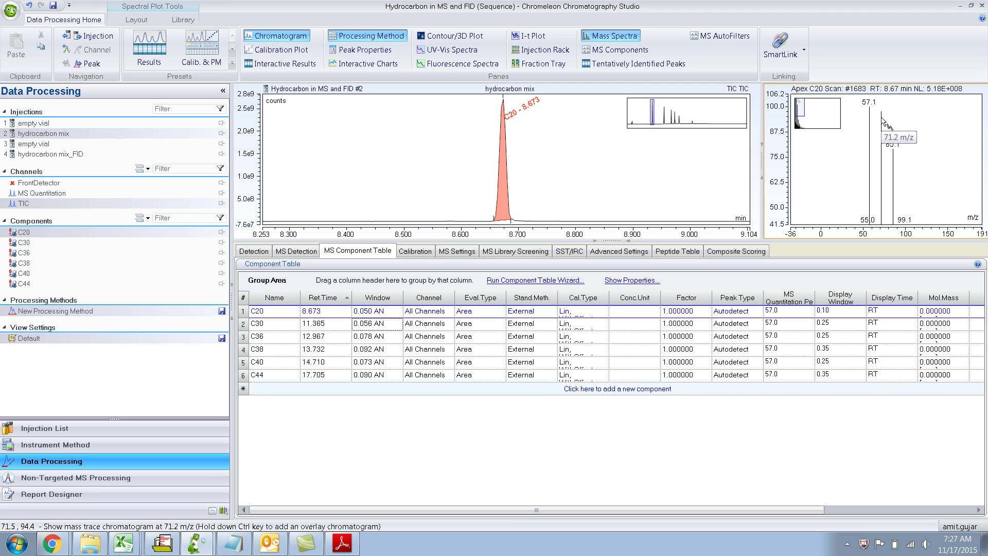
Add a confirming peak column to the MS component table and set C20's confirming peak to 71.0
right_click(777, 312)
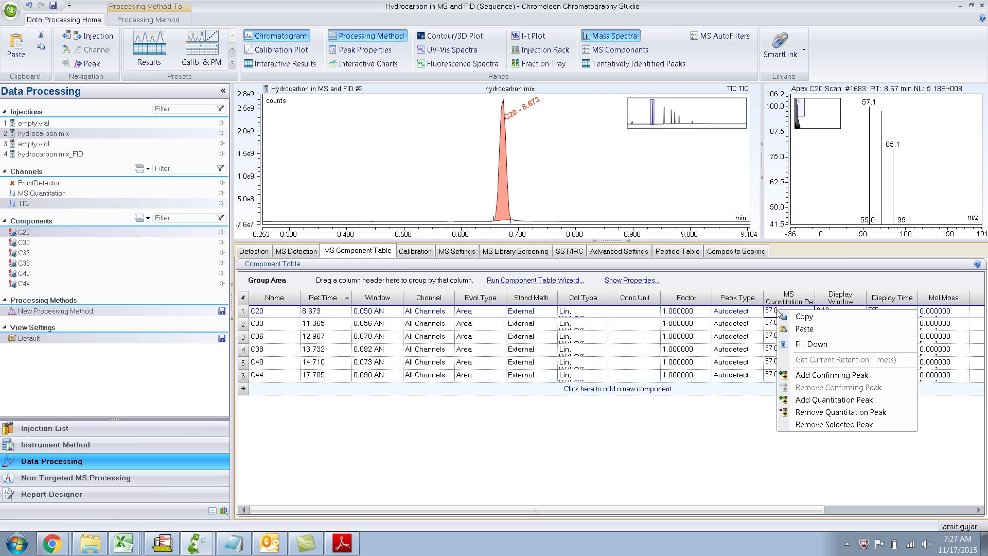
left_click(839, 376)
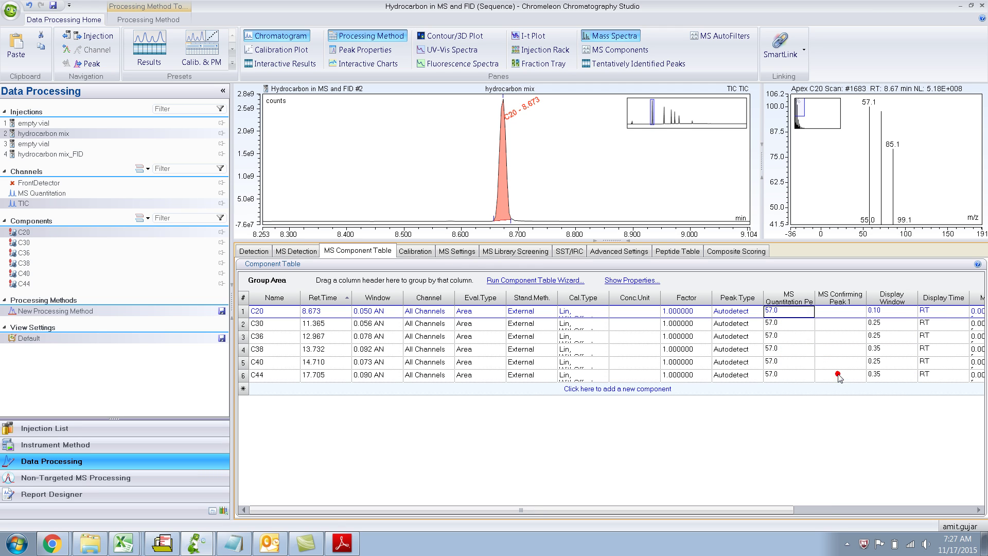
left_click(833, 311)
type("71")
key("Return")
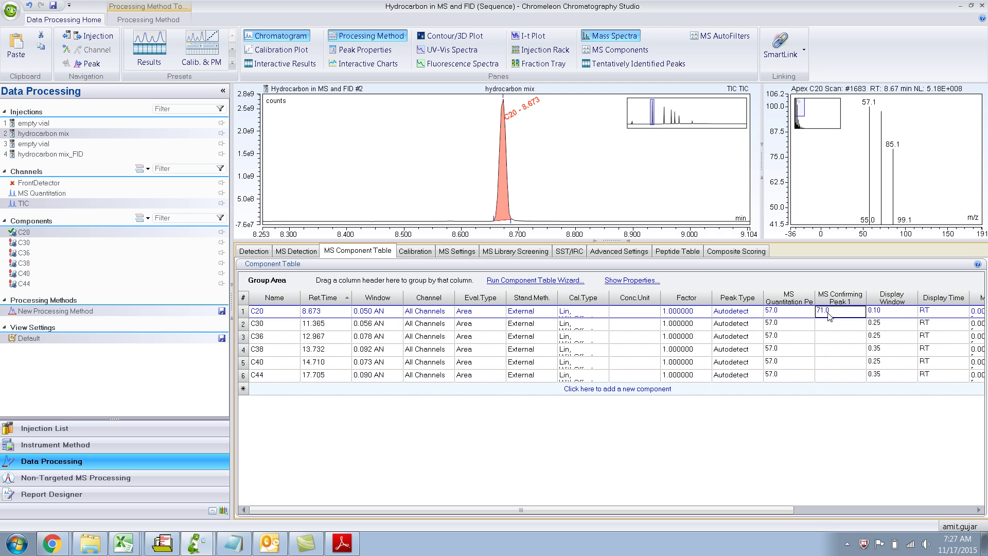
Set MS Confirming Peak 1 to 71.0 for components C30 and C36
right_click(828, 315)
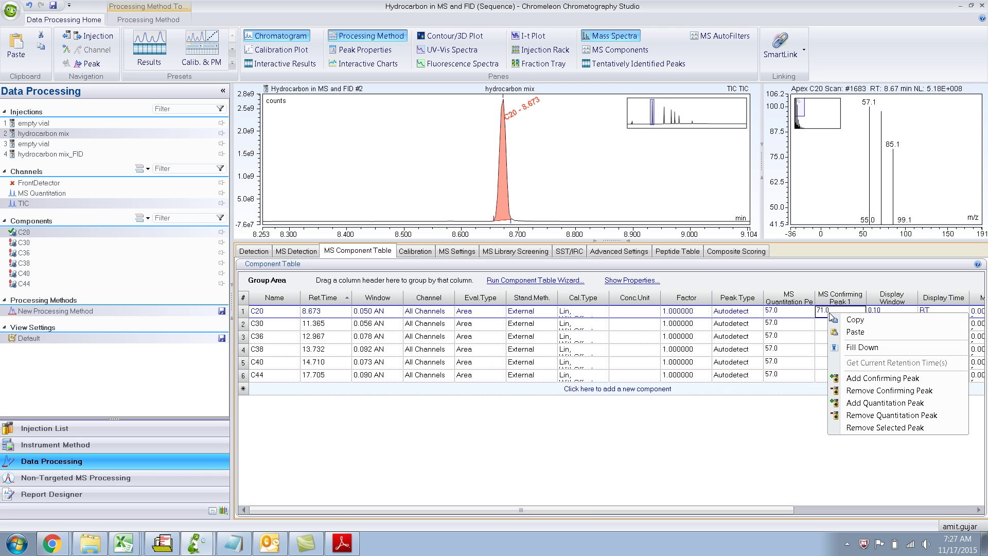
left_click(876, 347)
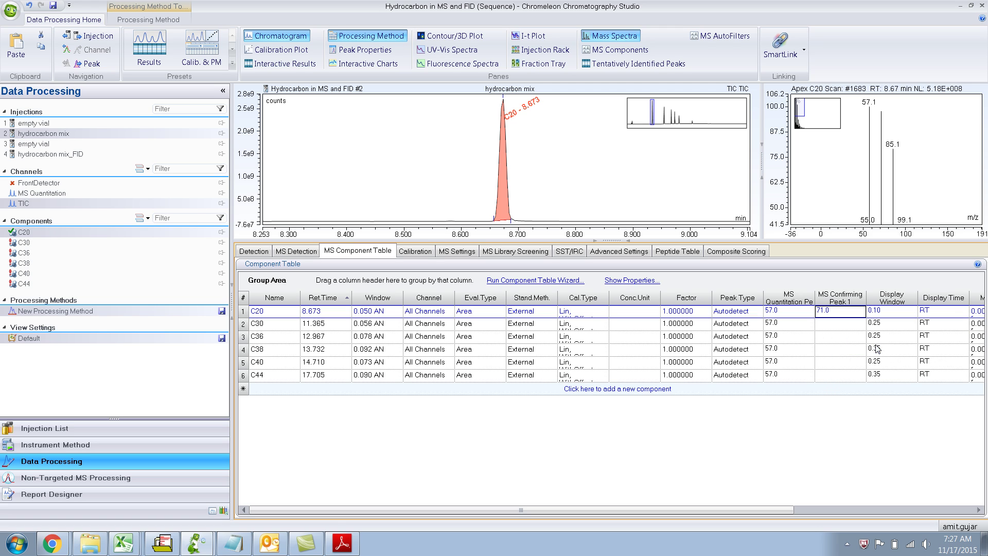
left_click(828, 326)
type("71")
type("71.0")
key("BackSpace")
key("BackSpace")
key("BackSpace")
key("BackSpace")
key("BackSpace")
key("BackSpace")
type("71")
key("Return")
type("71")
key("Return")
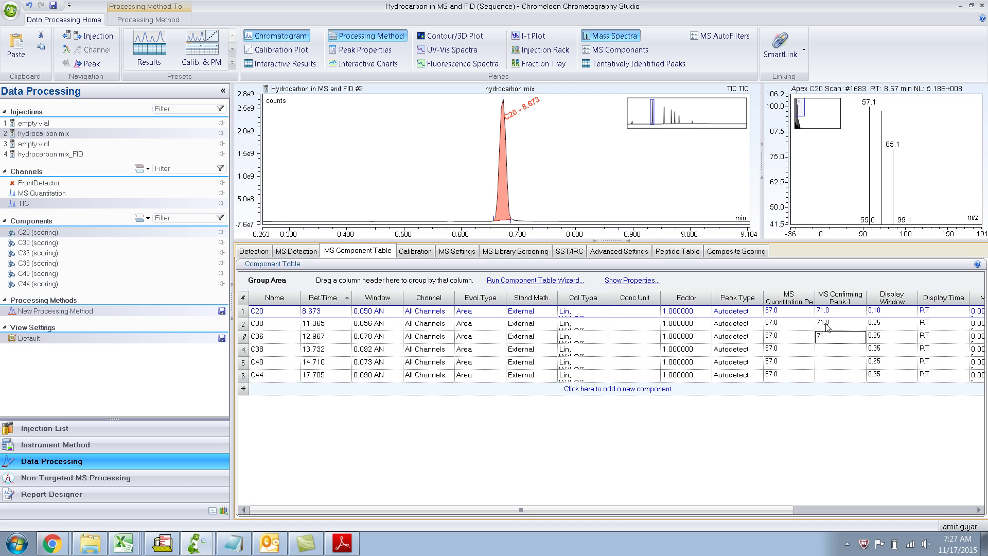
key("Return")
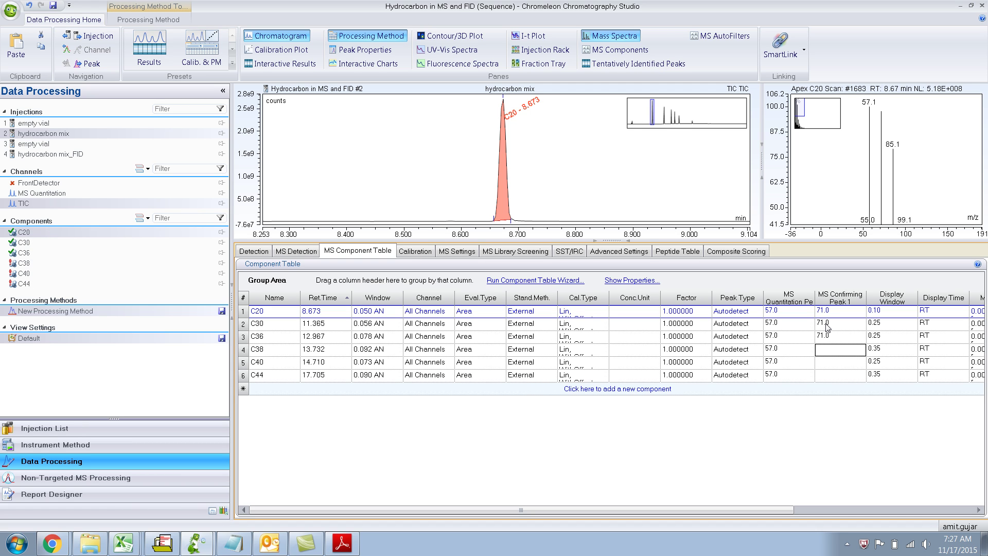
Set MS Confirming Peak 1 to 71.0 for components C38, C40 and C44
type("71")
key("Return")
type("71")
key("Return")
type("71")
key("Return")
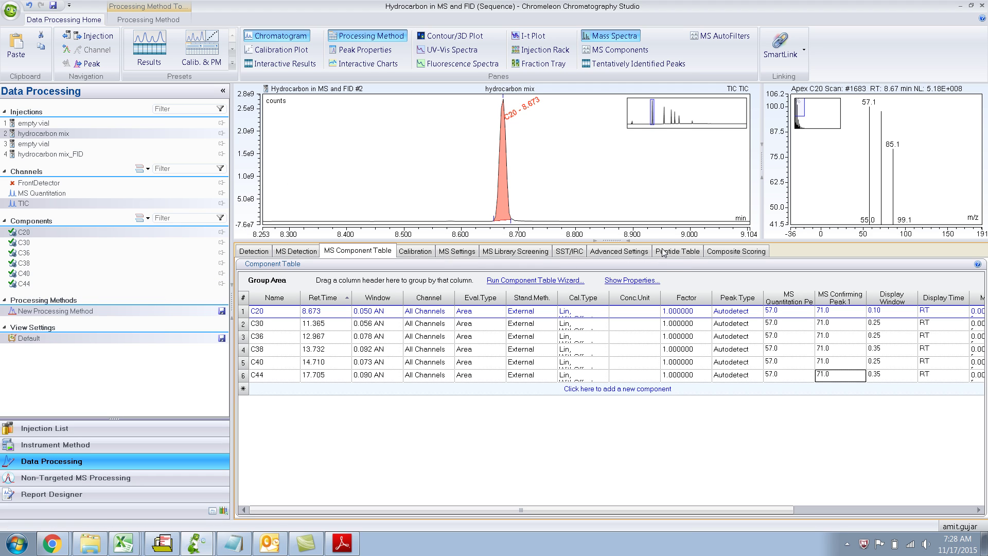
Enlarge the plot area, review the MS detection settings and return to the MS component table
left_click_drag(619, 239, 623, 307)
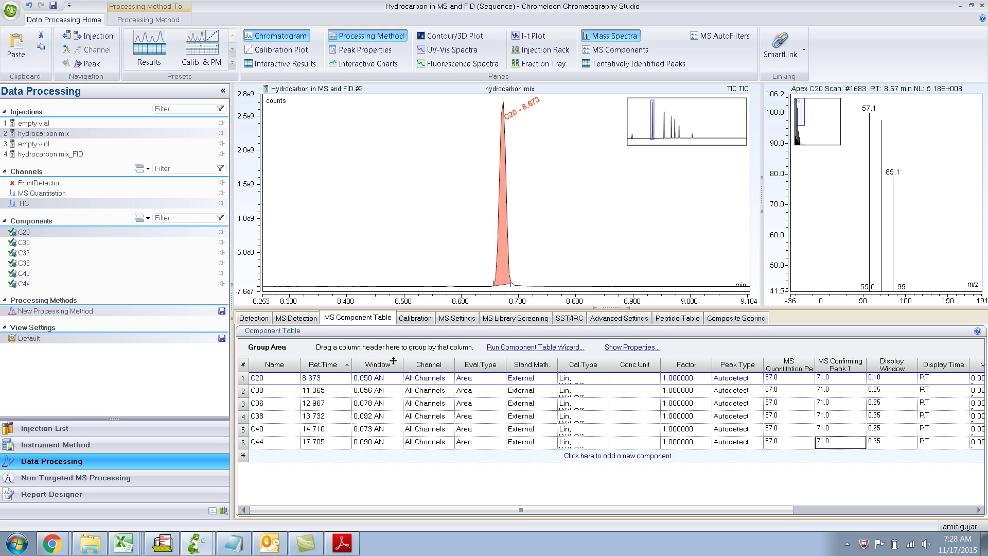
left_click(303, 319)
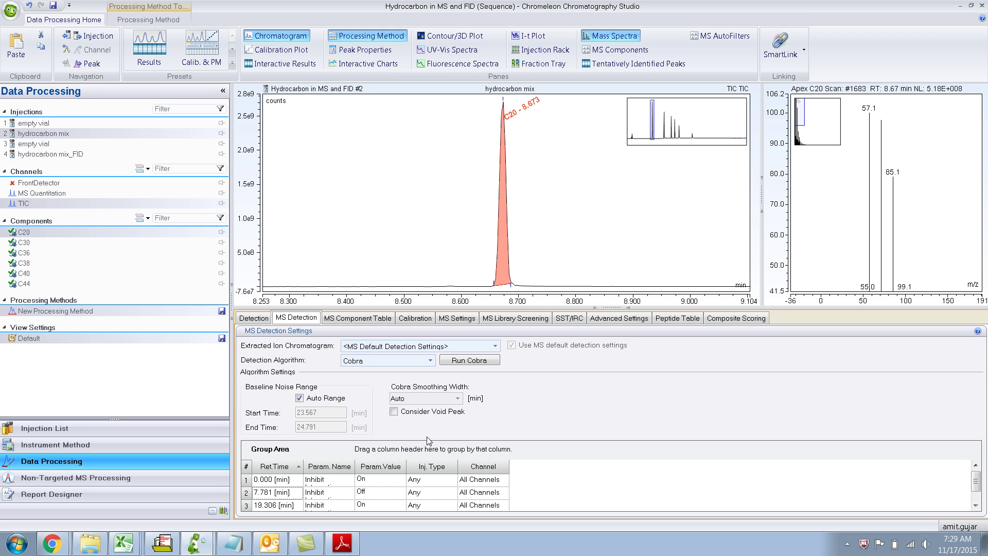
left_click(345, 318)
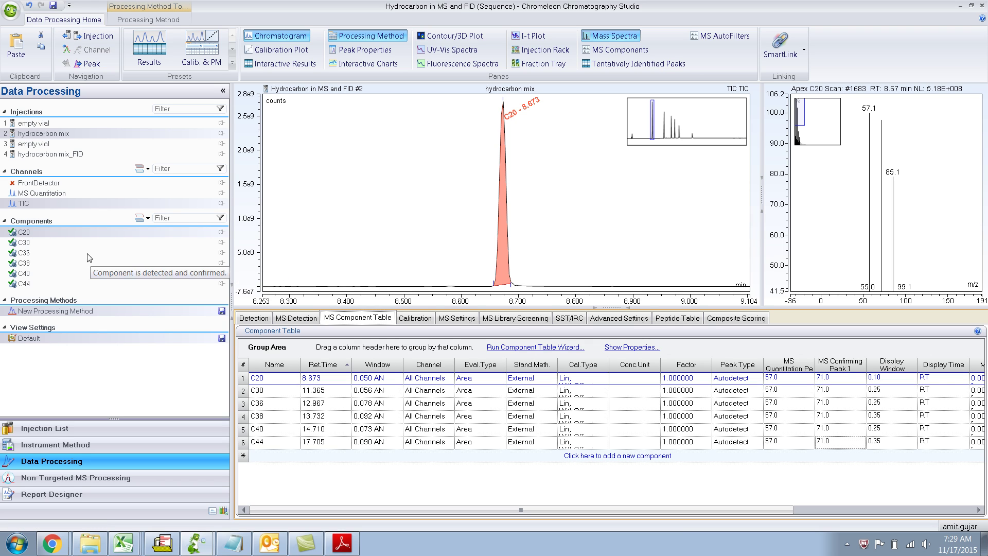
Show the FrontDetector channel of injection hydrocarbon mix_FID and autoscale its signal over about 6.6 to 22.1 min
left_click(46, 157)
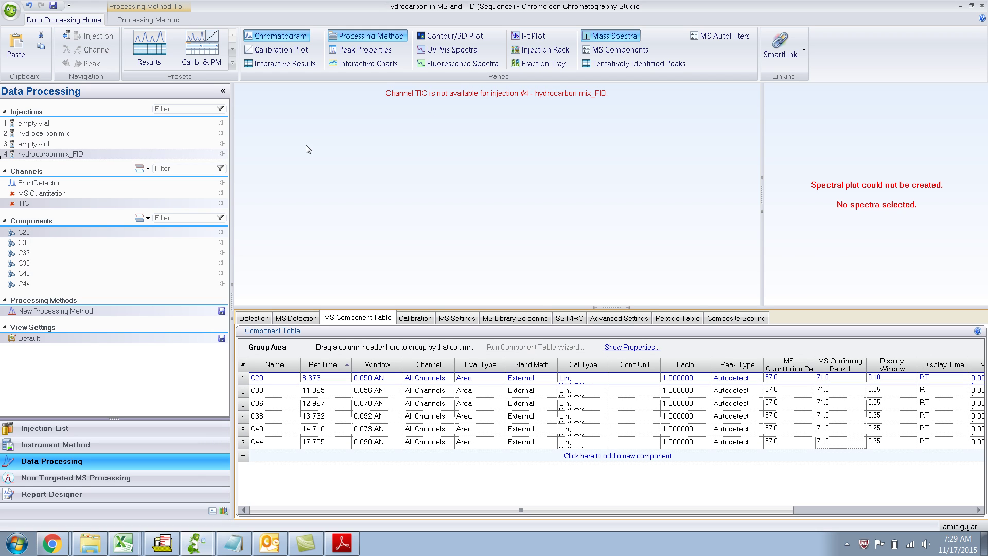
left_click(44, 186)
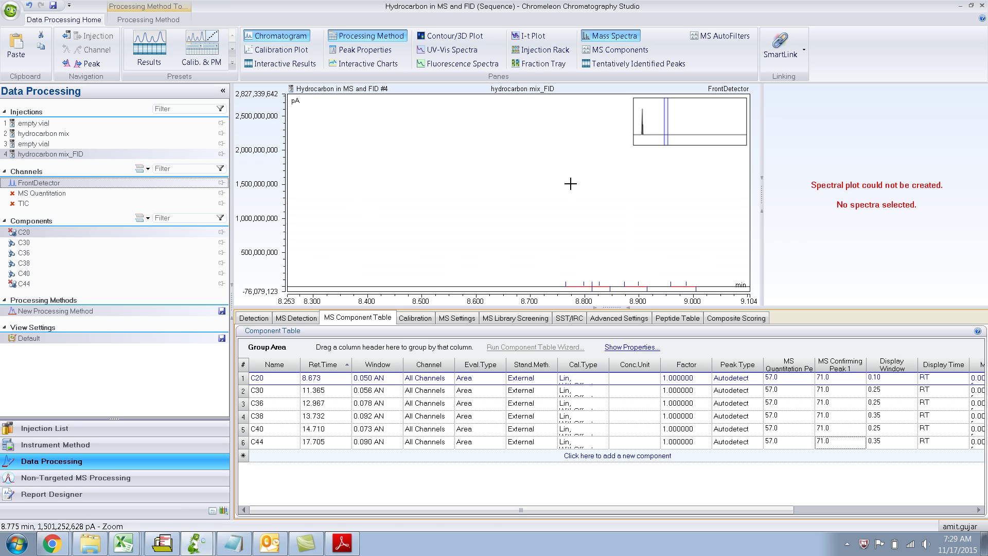
double_click(667, 123)
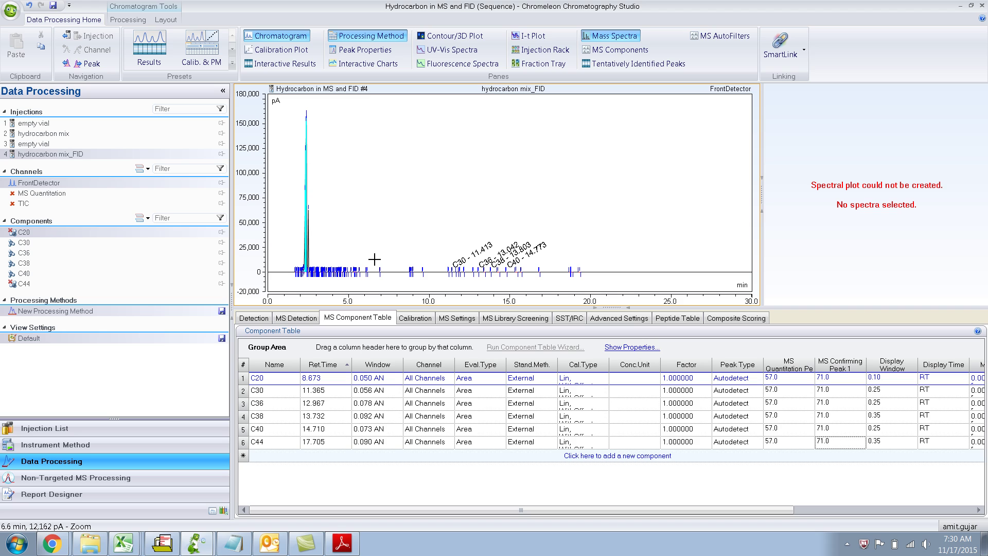
left_click_drag(374, 259, 621, 277)
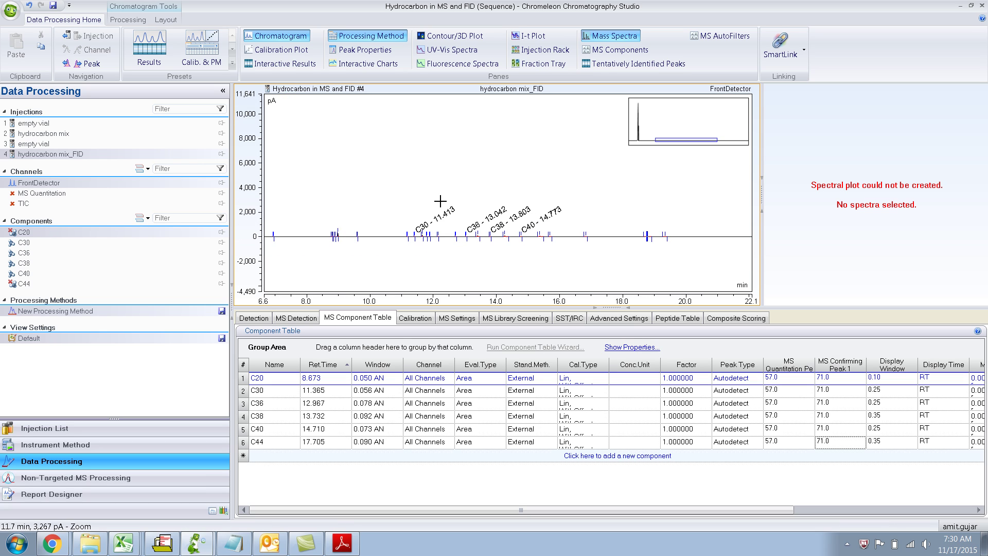
right_click(369, 172)
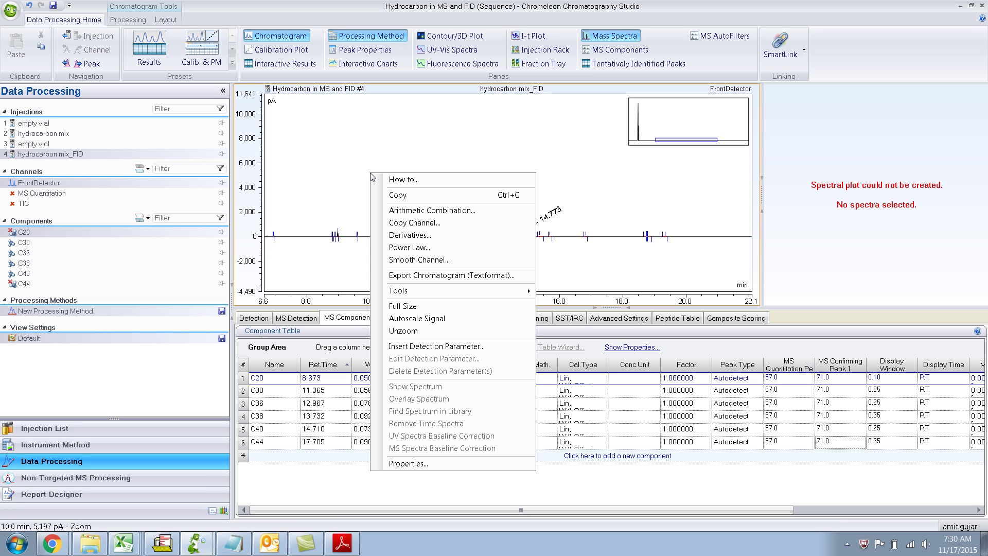
left_click(446, 318)
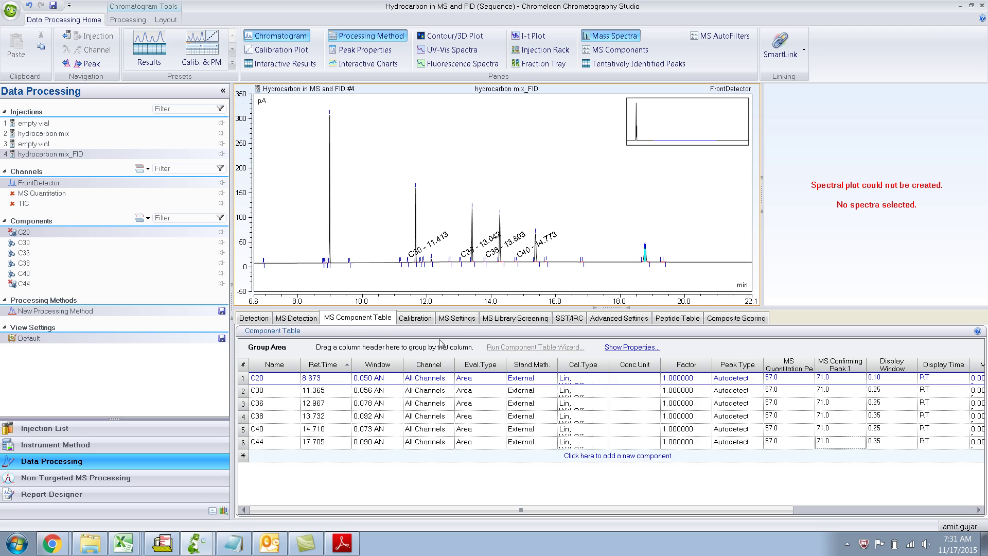
Add the Component Table page to the processing method's visible pages and open it
left_click(469, 319)
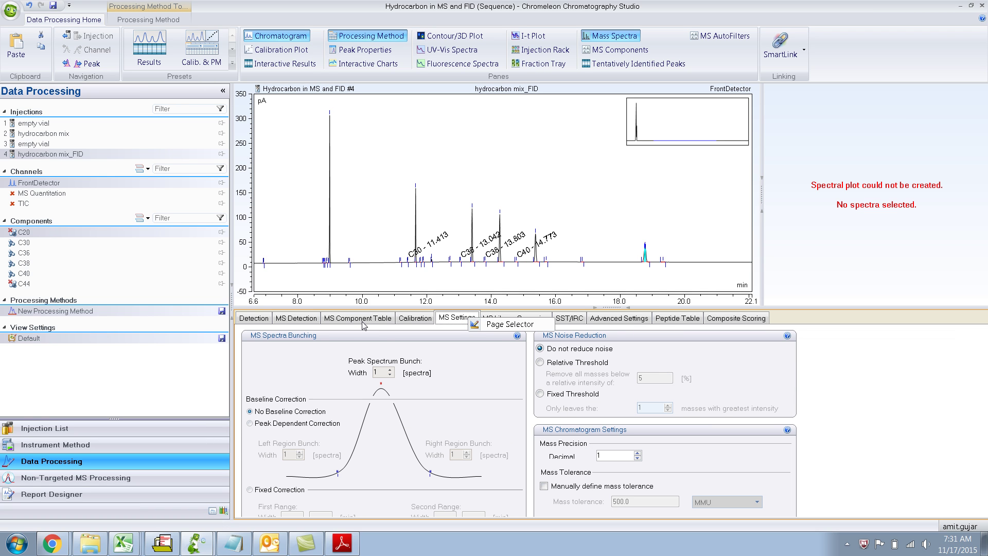
left_click(364, 321)
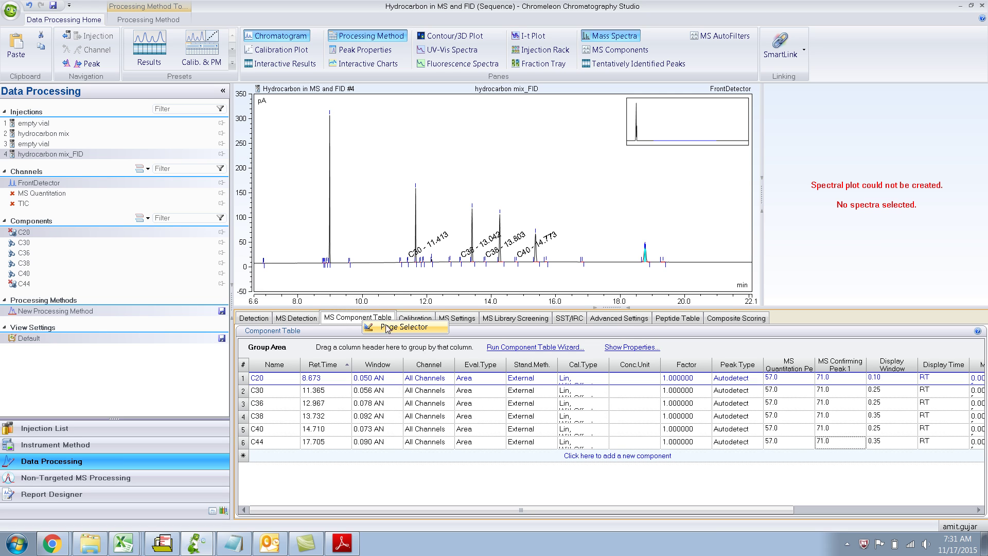
left_click(391, 328)
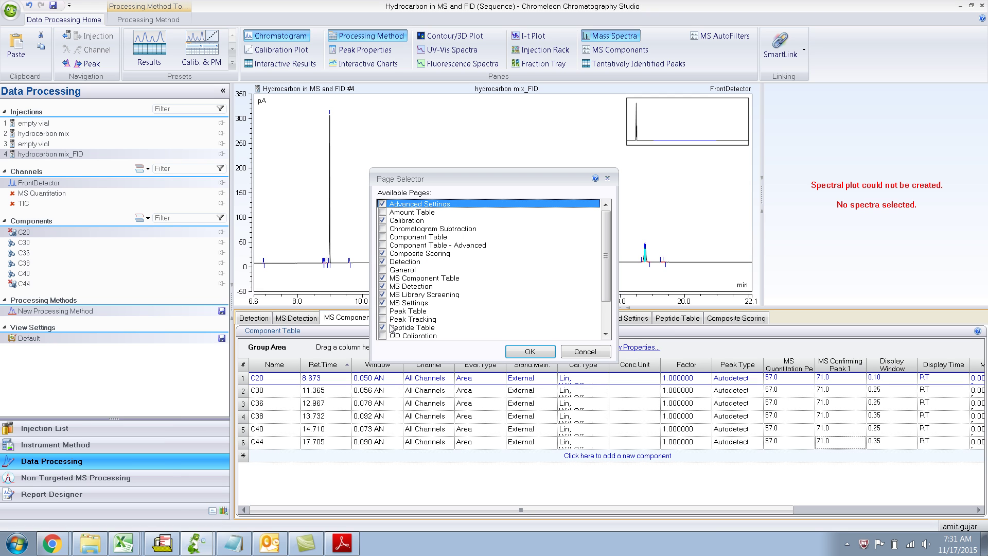
left_click(383, 237)
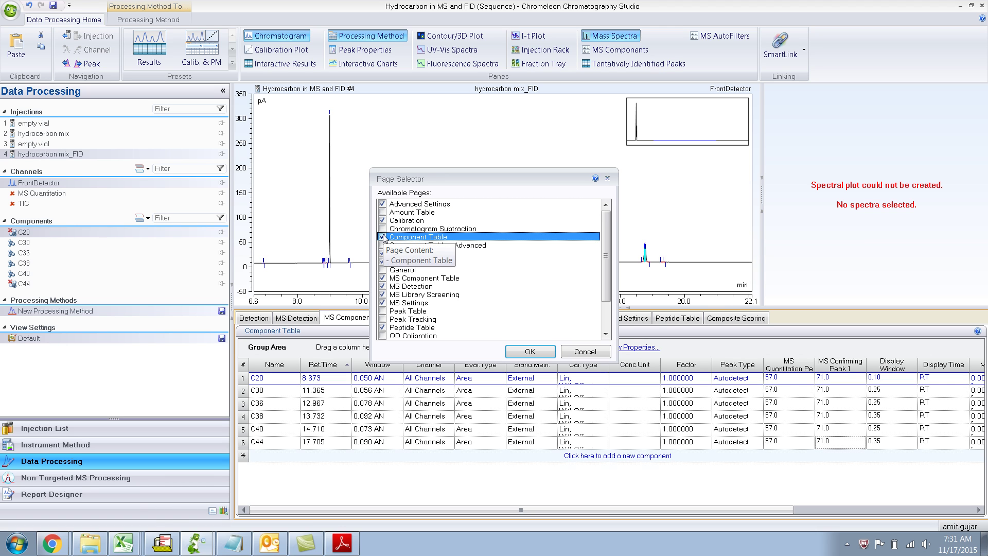
left_click(544, 352)
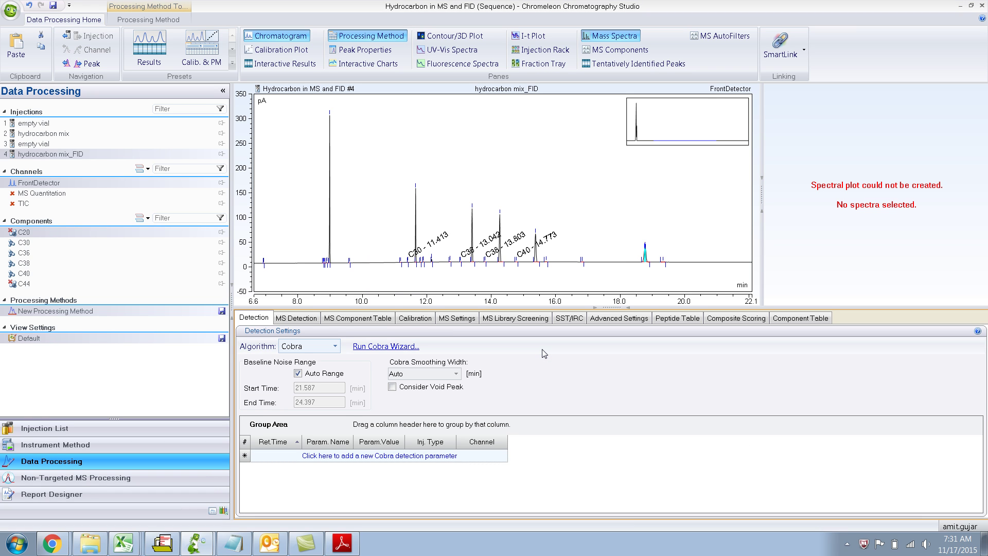
left_click(801, 319)
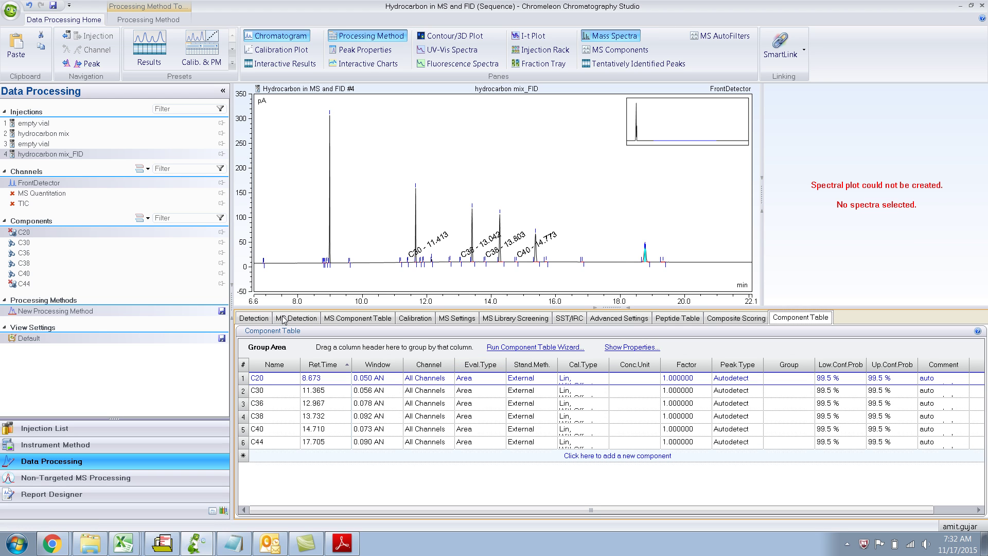
Open the general detection settings and examine the last FID peak near 18.8 min up close
left_click(254, 318)
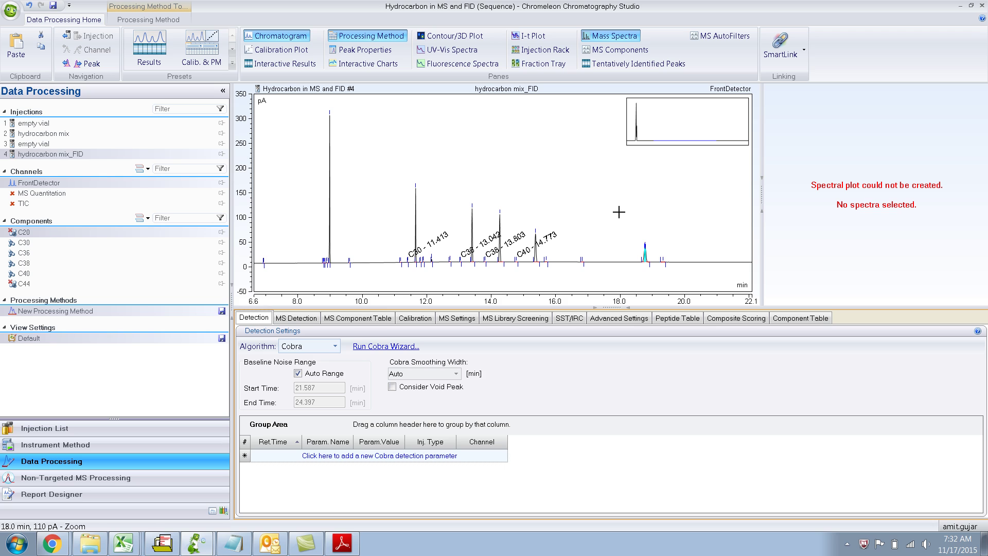
left_click_drag(623, 222, 680, 270)
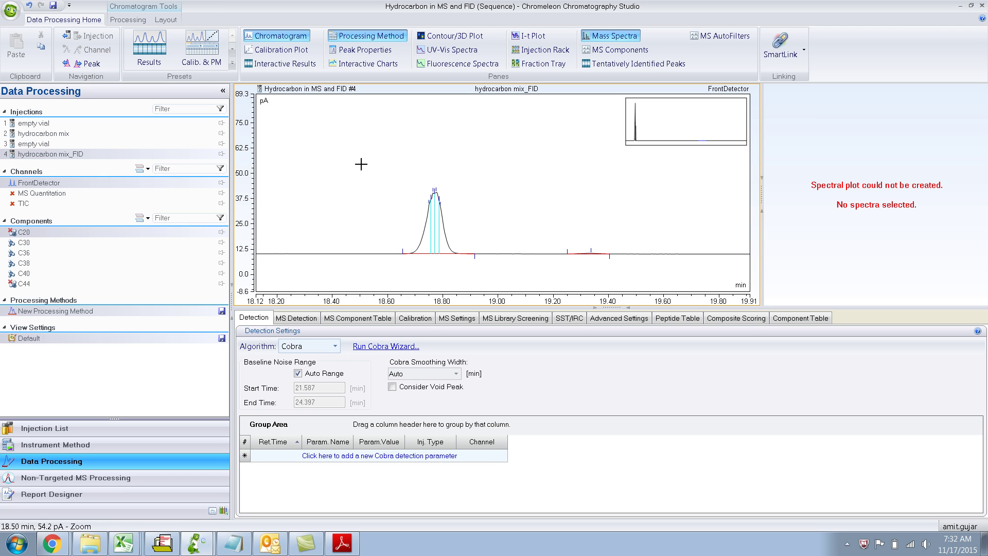
left_click_drag(353, 163, 502, 271)
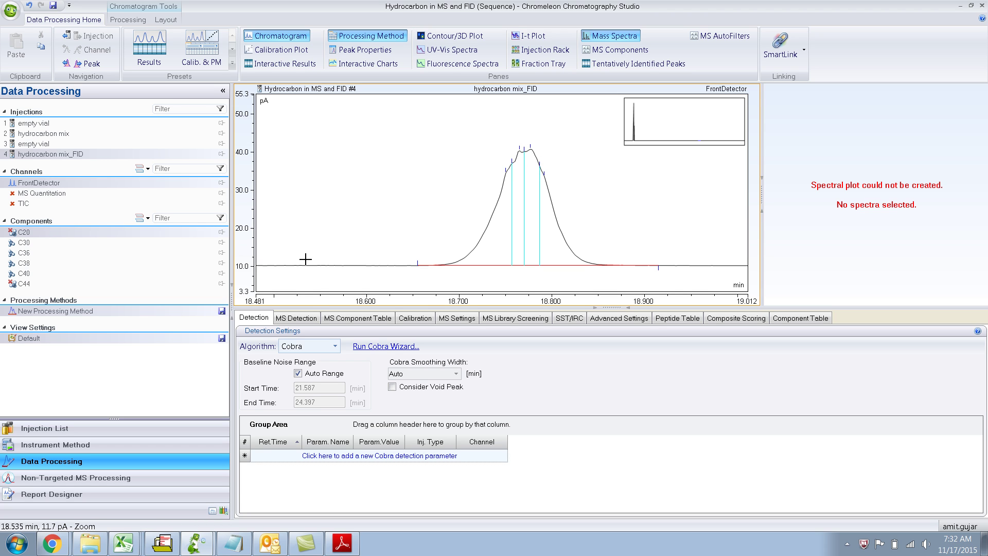
Try the Genesis and ICIS algorithms in the MS detection settings, then restore Cobra
left_click(303, 319)
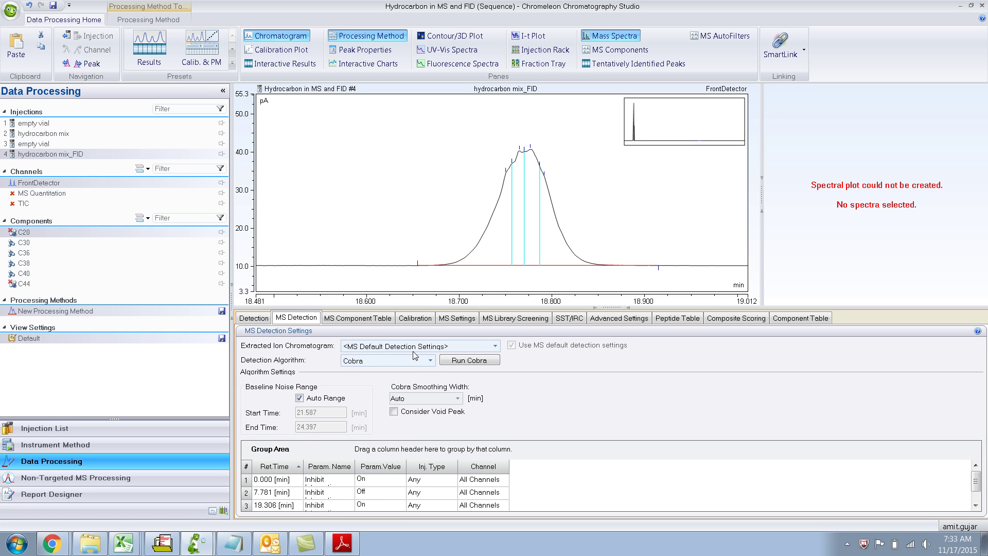
left_click(430, 362)
left_click(373, 389)
left_click(430, 361)
left_click(388, 396)
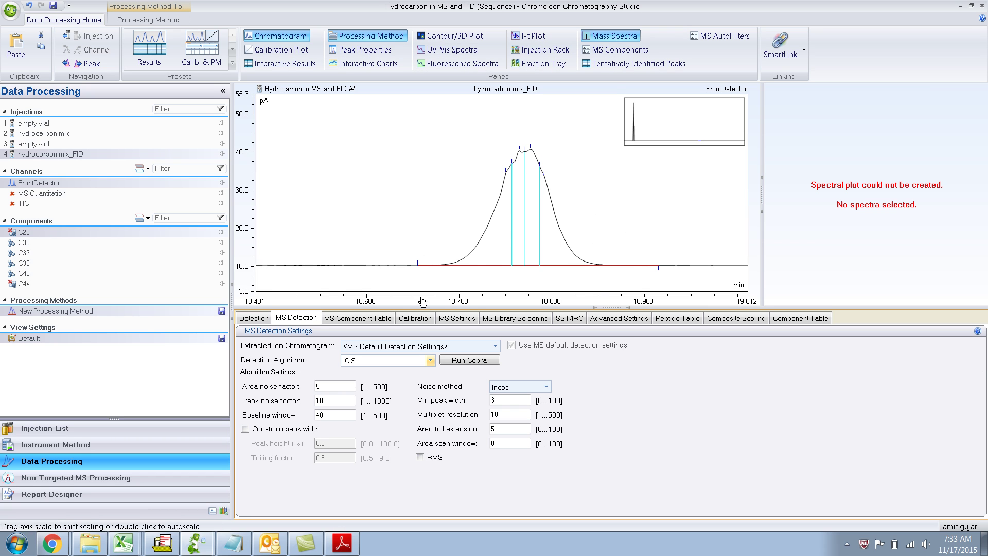
left_click(430, 360)
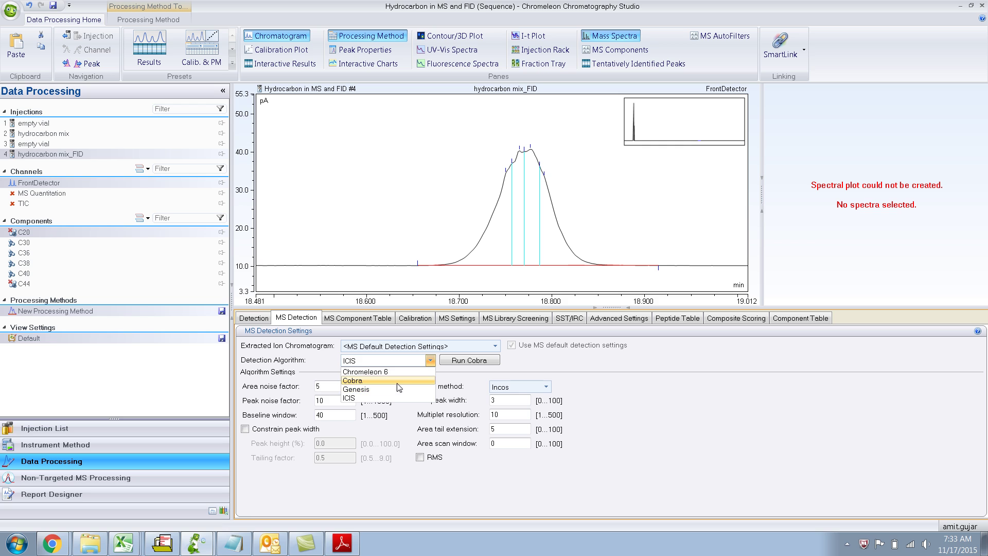
left_click(397, 383)
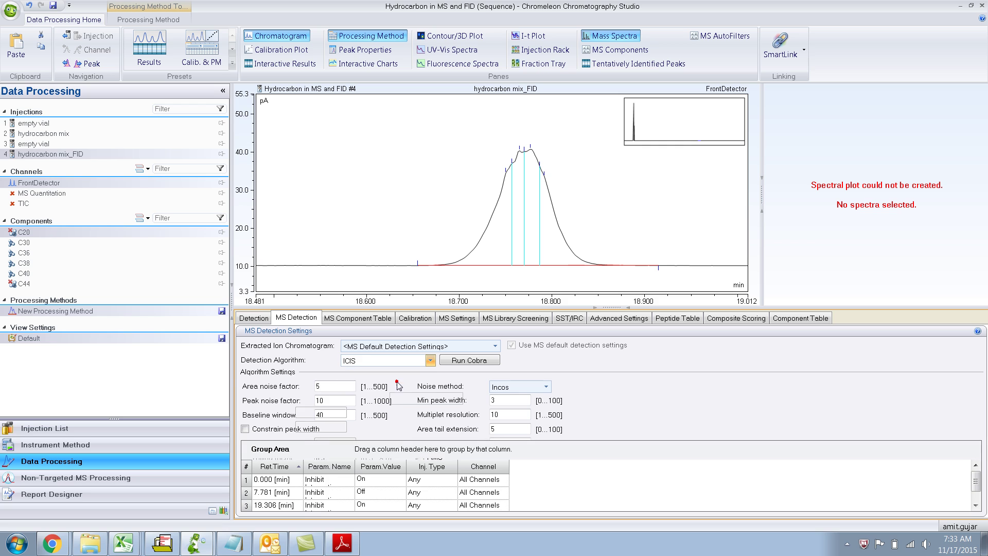
Compare the Chromeleon 6 and Cobra algorithms on the FID peak and set the general detection algorithm to Chromeleon 6
left_click(253, 318)
left_click(335, 345)
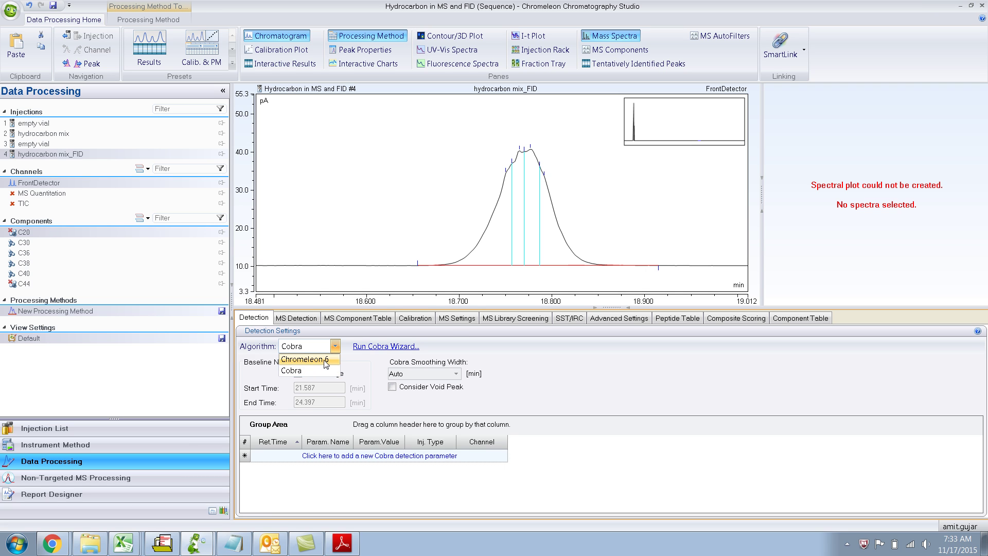
left_click(326, 359)
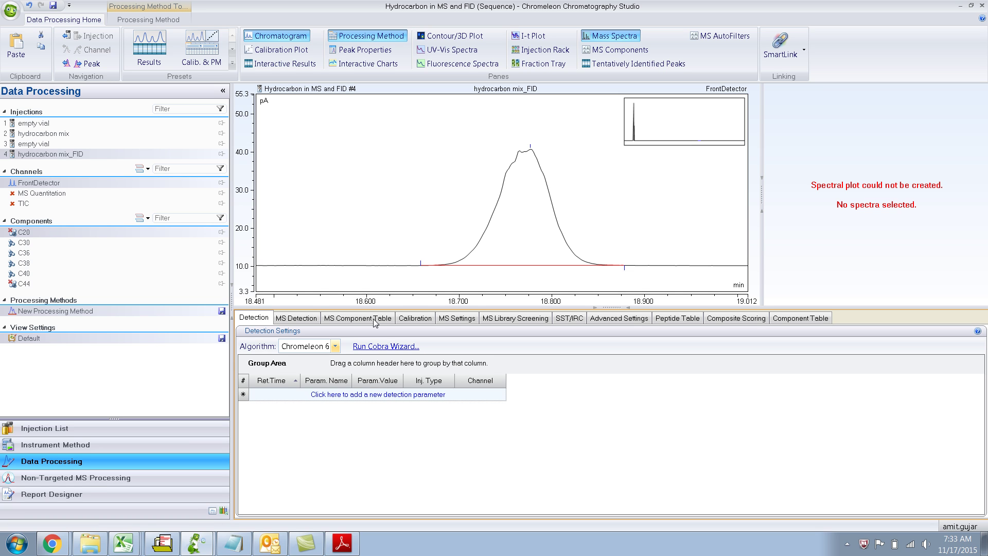
left_click(335, 346)
left_click(318, 369)
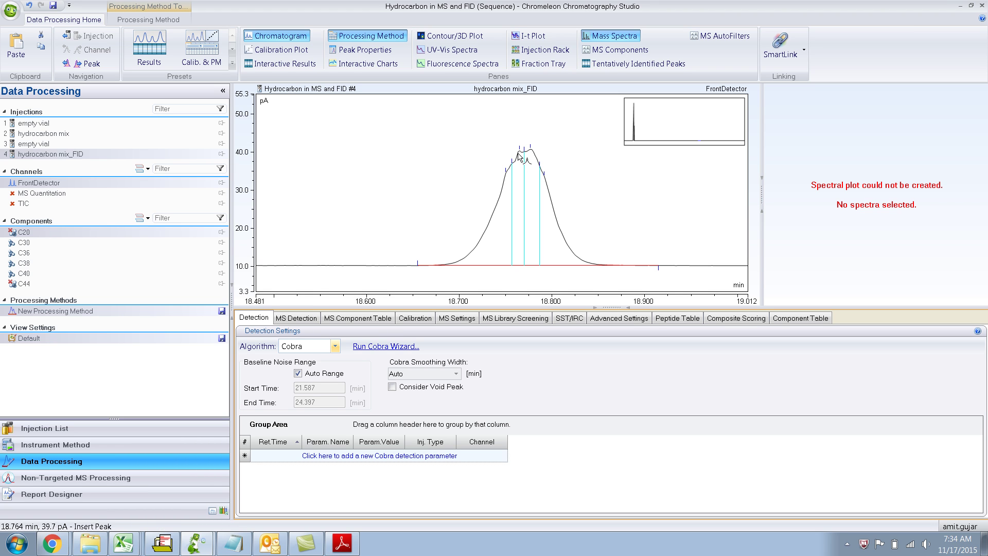
left_click(334, 346)
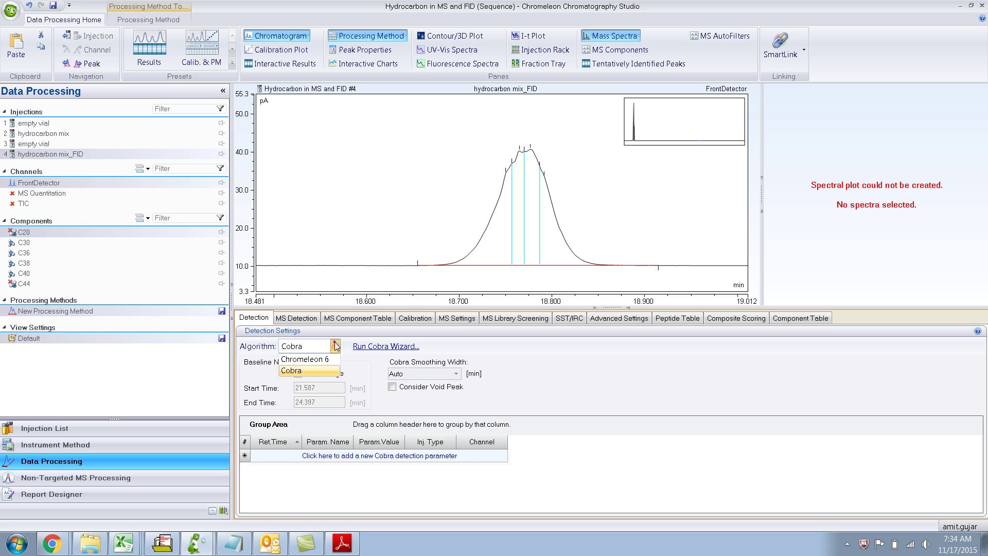
left_click(314, 360)
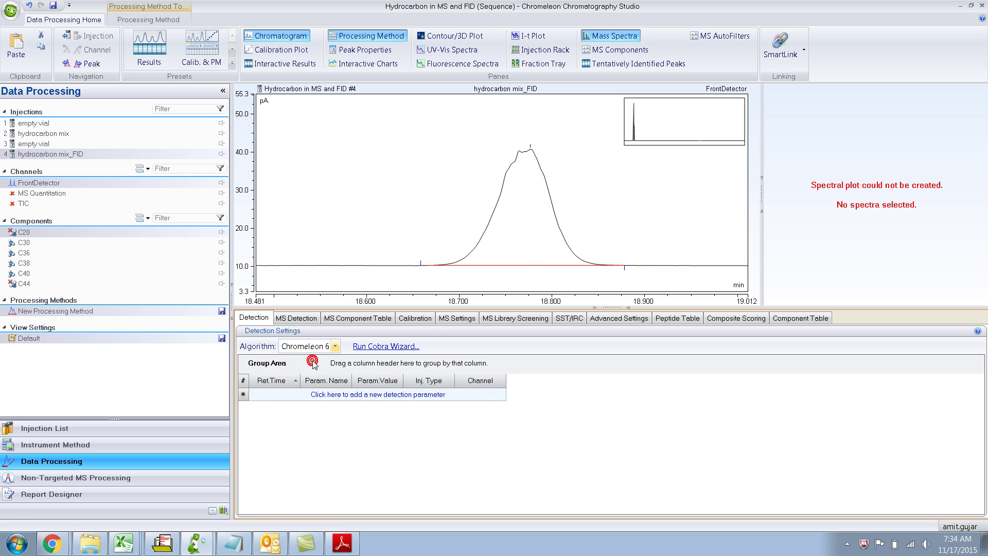
Set C20's retention time to 8.99 min in the Component Table to match the first large peak in the zoomed-out FID chromatogram
right_click(389, 169)
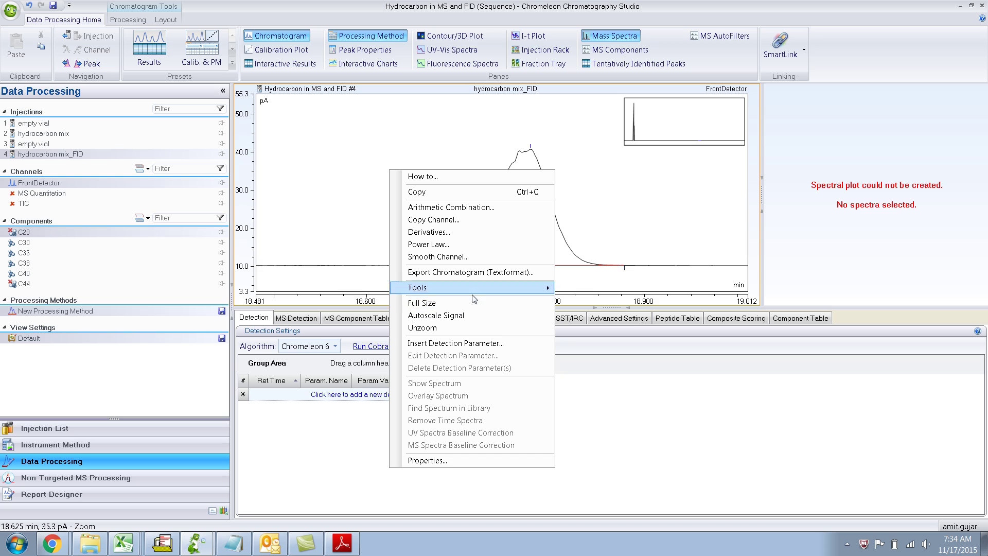
left_click(453, 328)
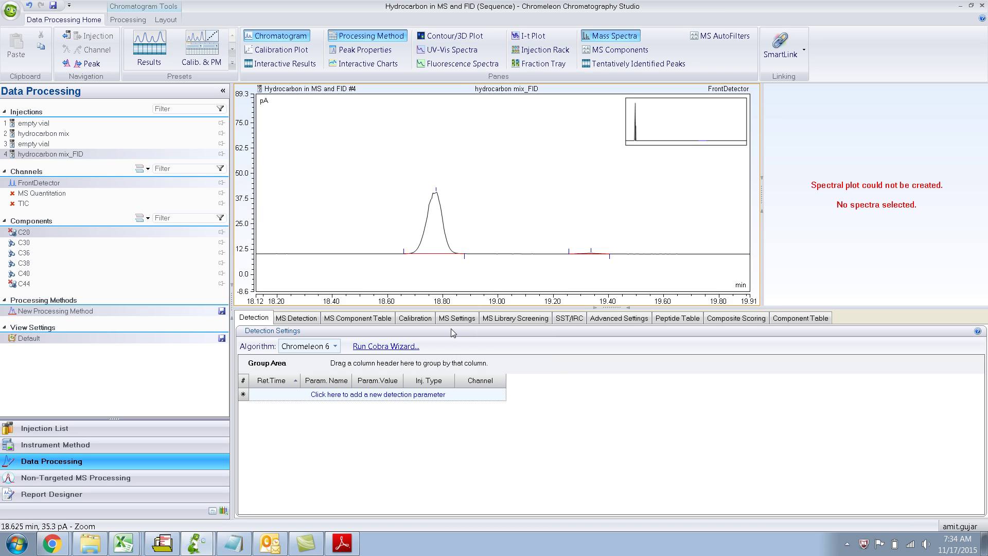
right_click(362, 158)
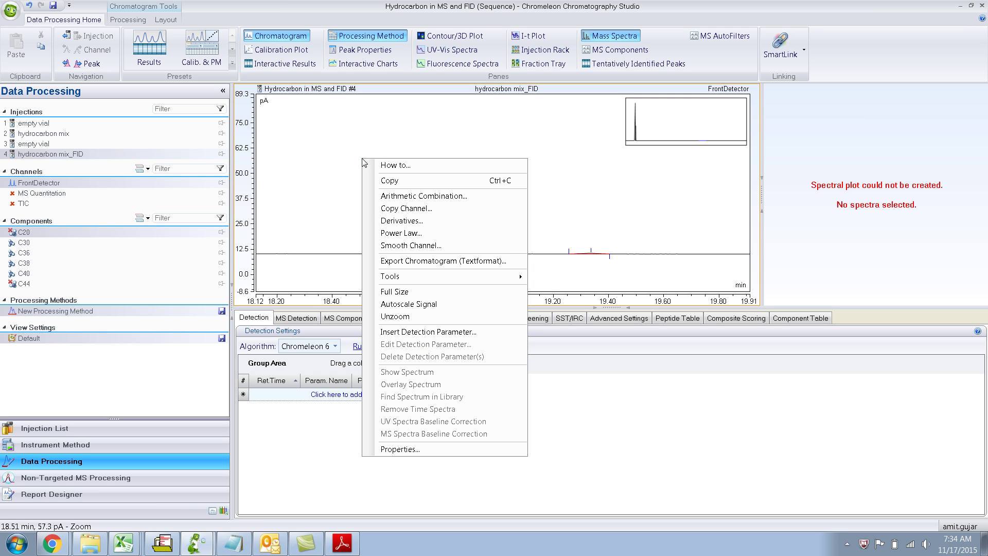
left_click(415, 316)
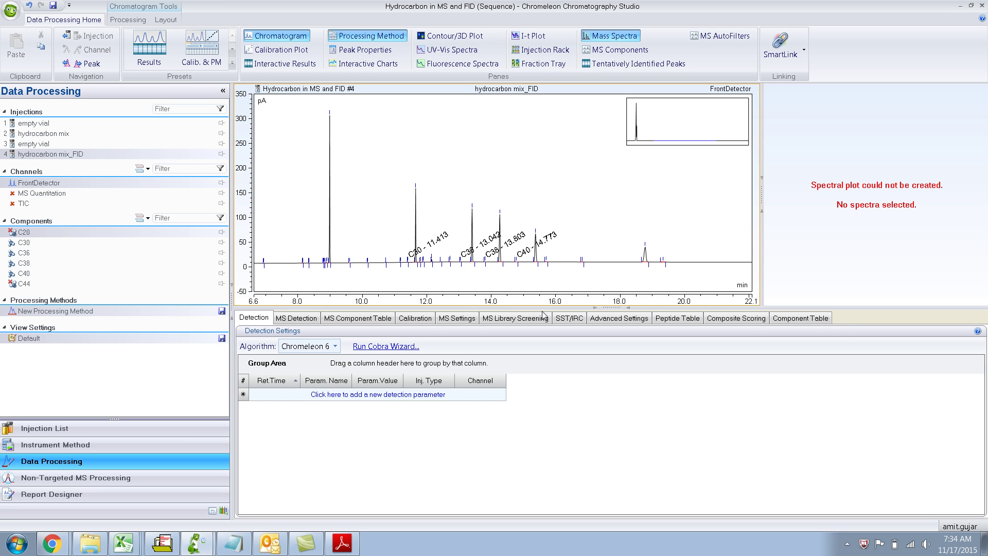
left_click(792, 319)
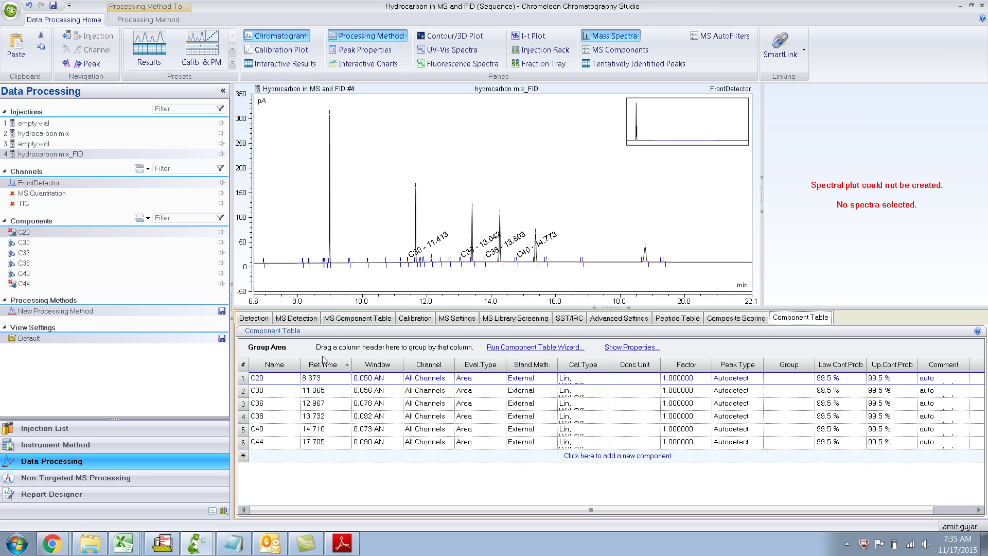
left_click_drag(317, 106, 350, 280)
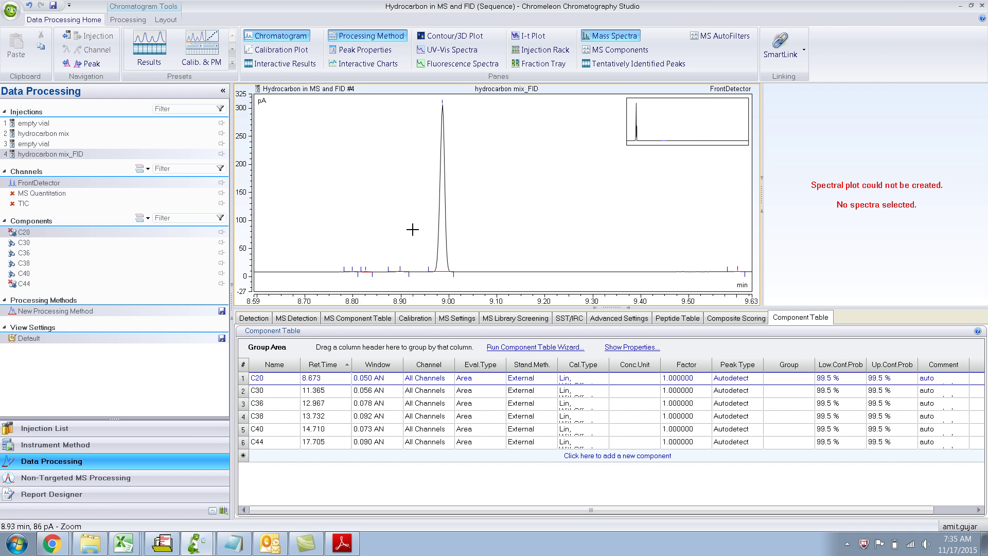
left_click(442, 124)
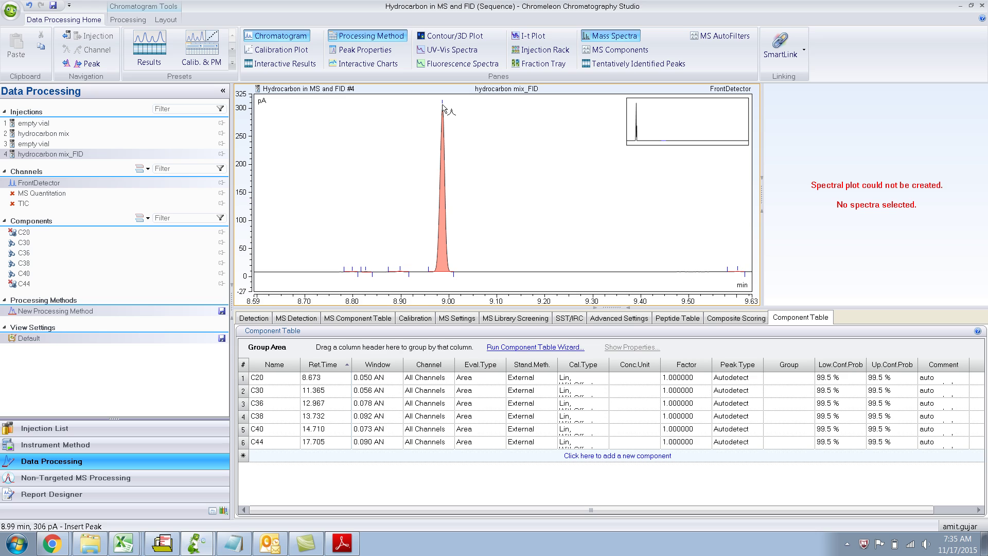
left_click(315, 379)
type("8.99")
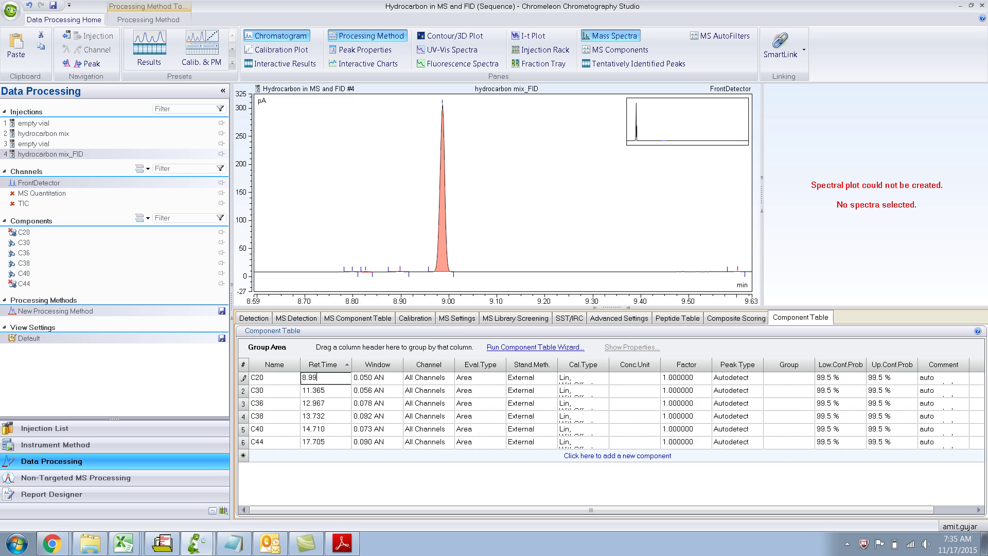
key("Return")
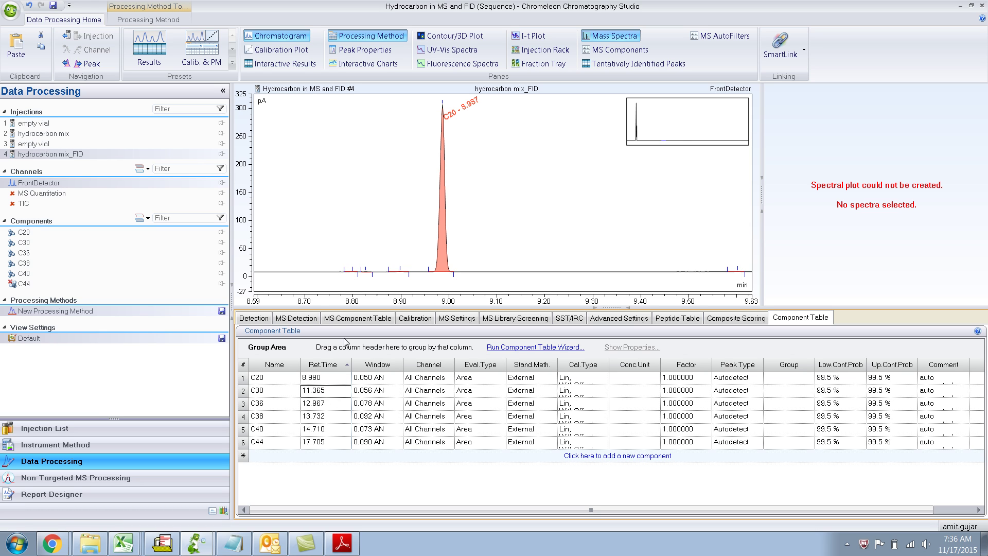
right_click(508, 220)
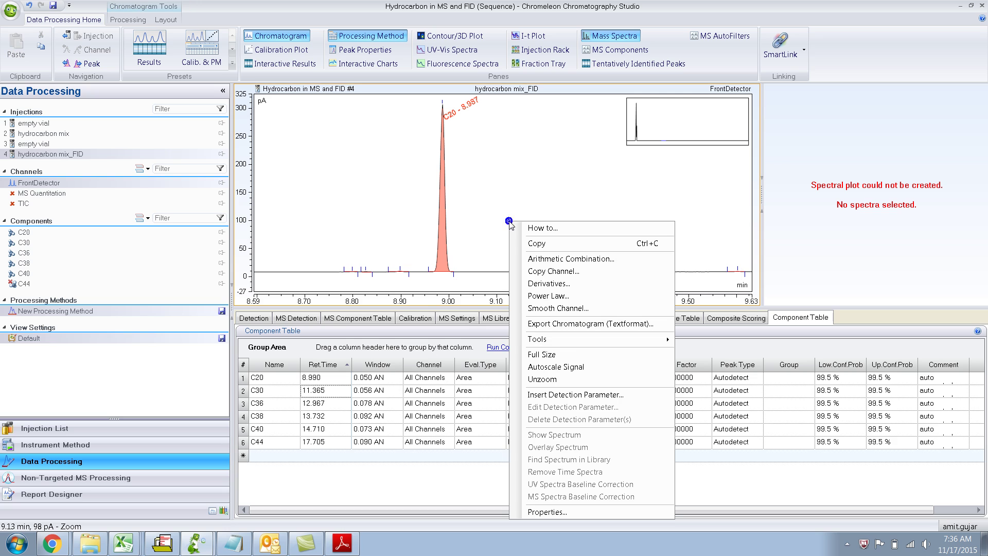
left_click(597, 316)
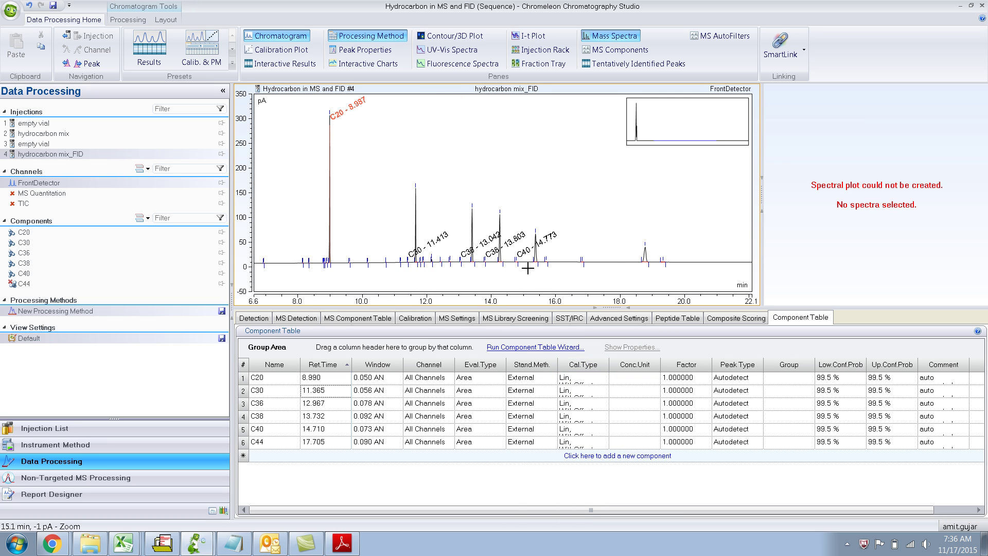
Set the retention times of C30 to 11.65 min and C36 to 13.41 min to match their FID peaks
left_click_drag(398, 166, 556, 269)
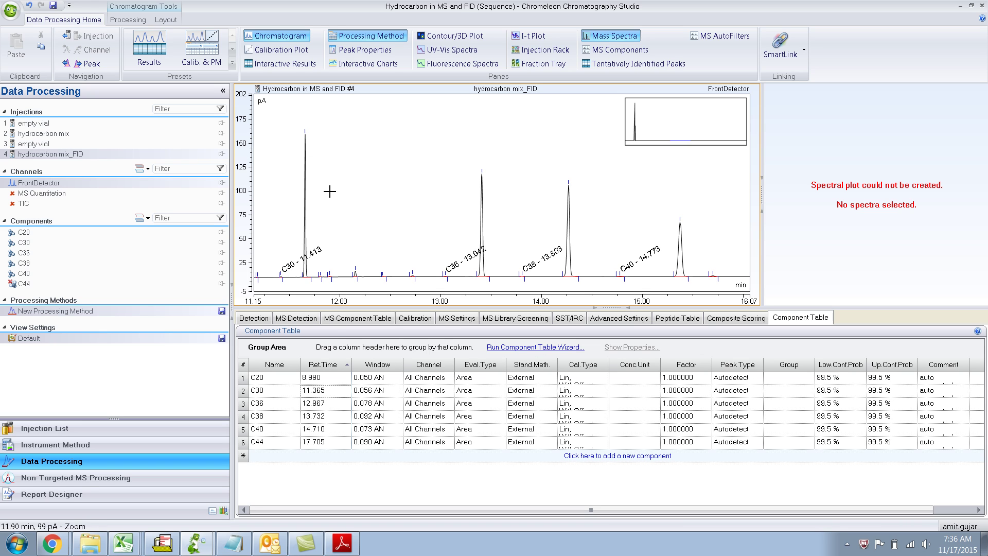
left_click(334, 392)
type("1")
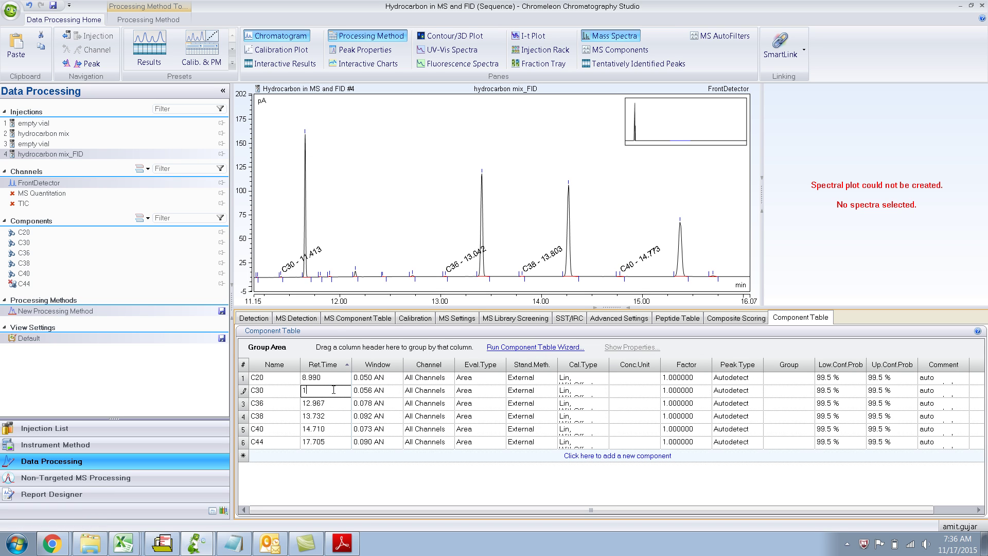
key("Return")
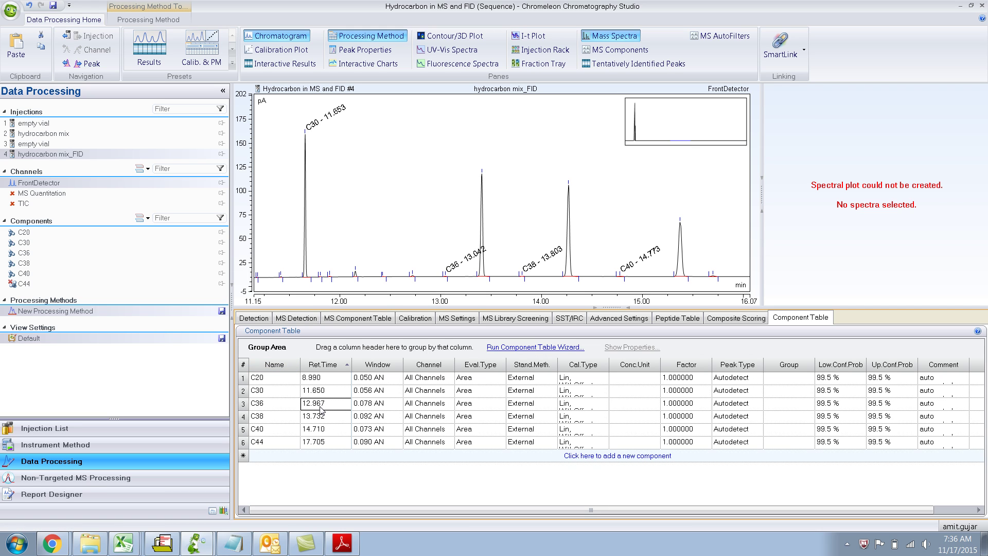
type("13.41")
key("Return")
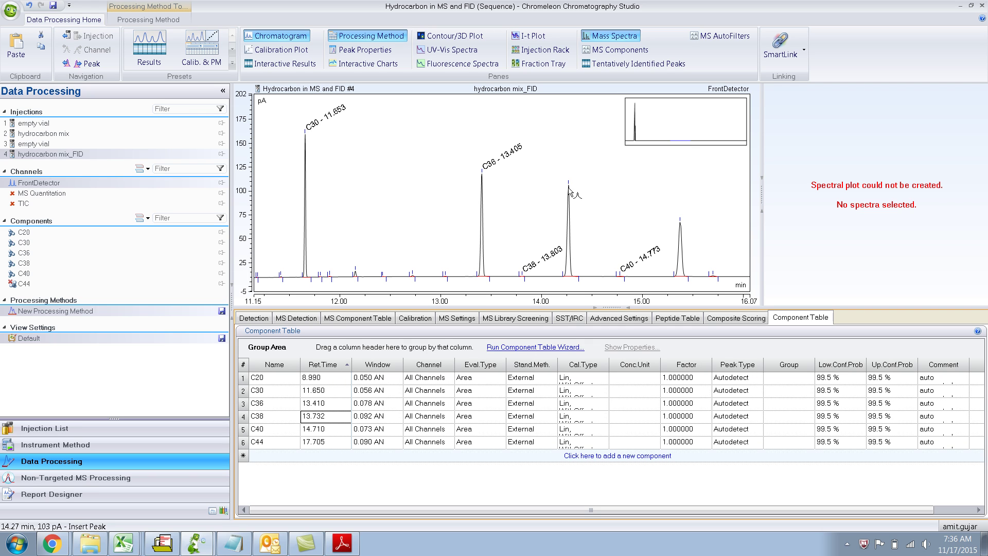
Set the retention times of C38 to 14.27 min and C40 to 15.38 min in the Component Table
type("14")
key("Return")
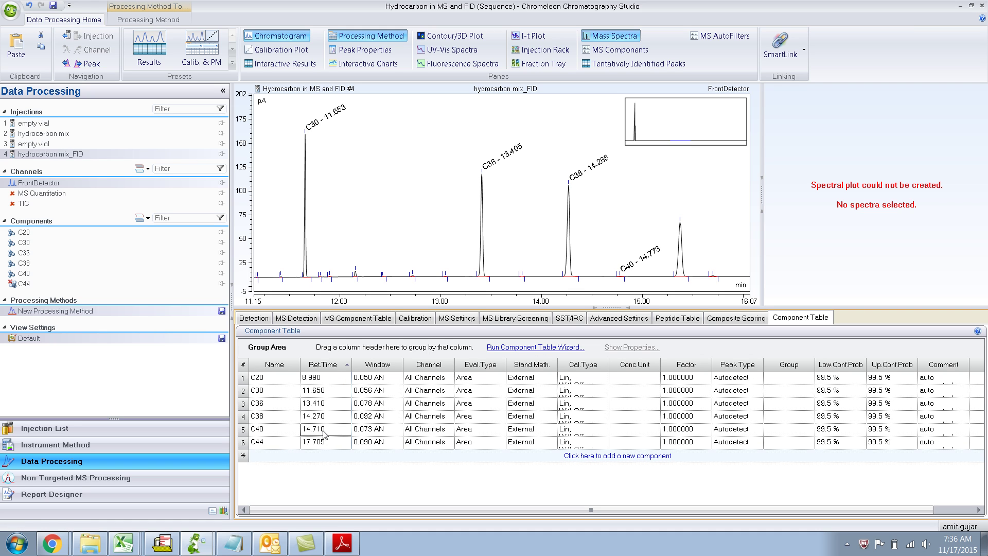
type("15.")
key("Return")
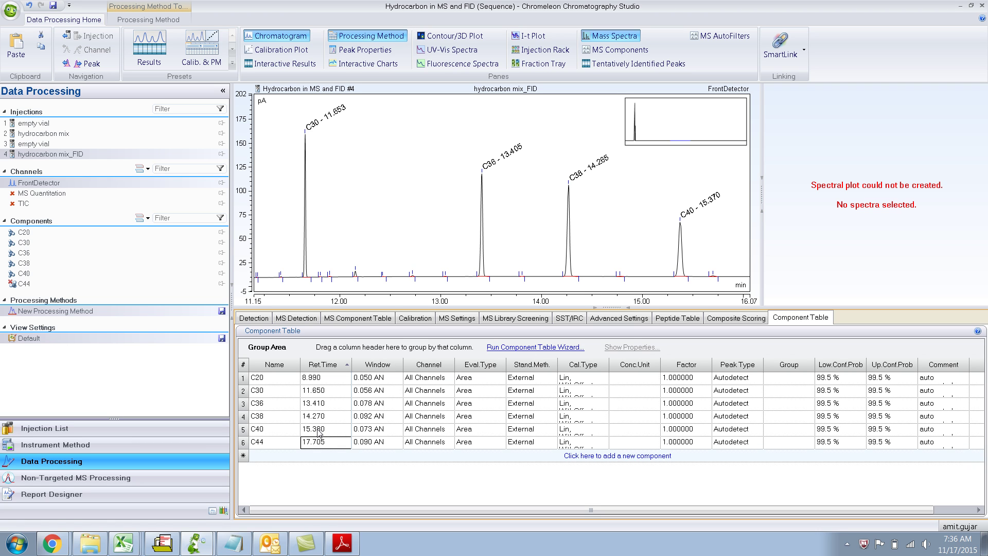
Set C44's retention time to 18.78 min to match the last large FID peak, and restore the full chromatogram view
right_click(606, 184)
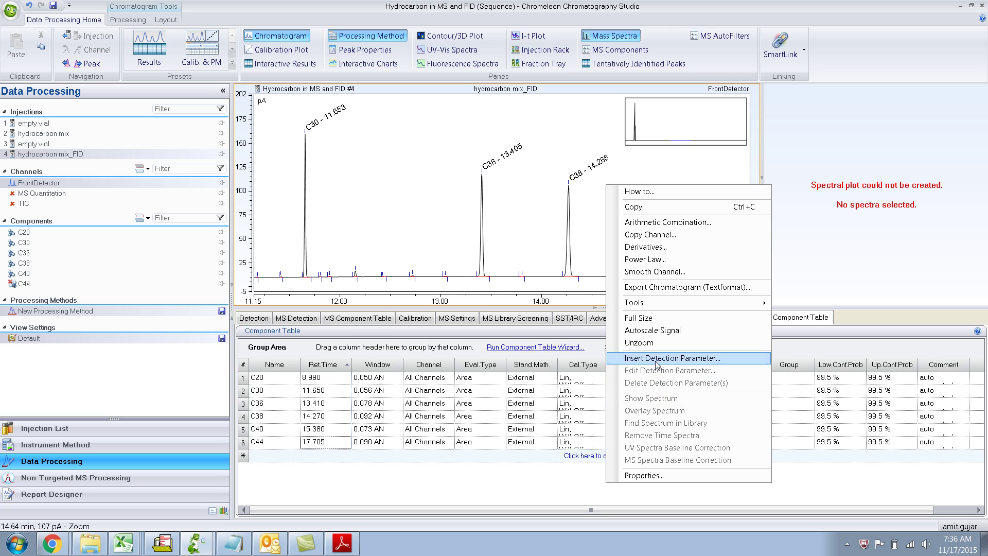
left_click(657, 343)
left_click_drag(624, 220, 536, 194)
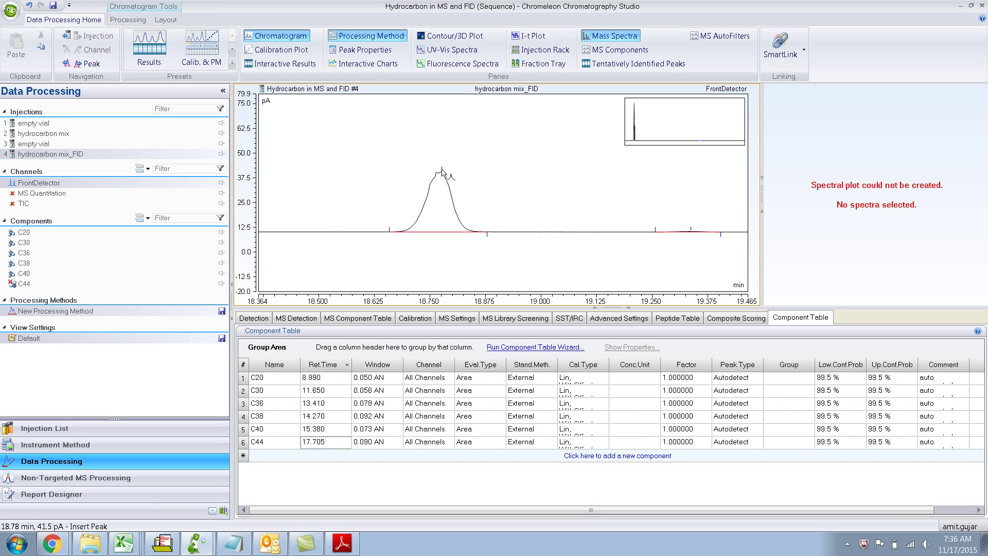
left_click(324, 442)
type("18.")
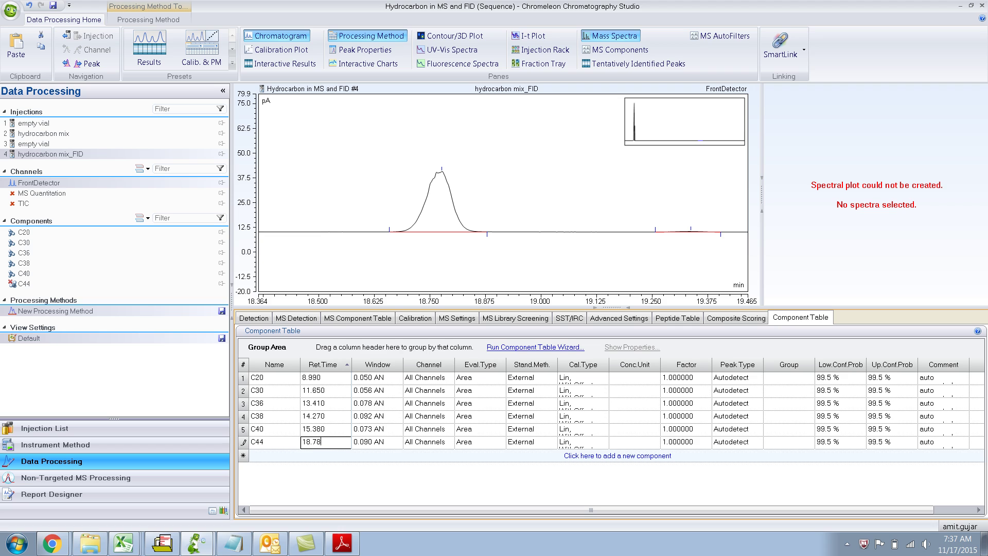
key("Return")
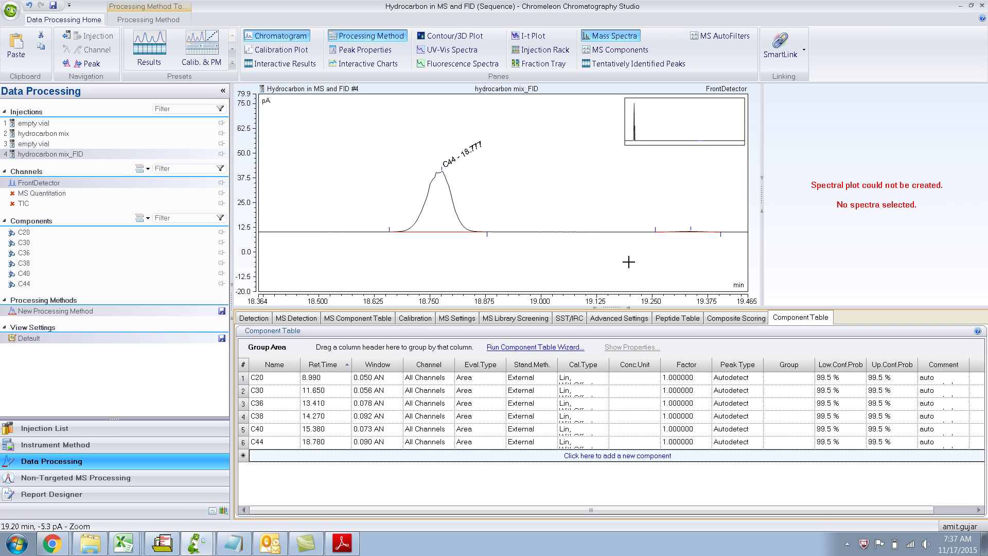
left_click(500, 135)
right_click(499, 136)
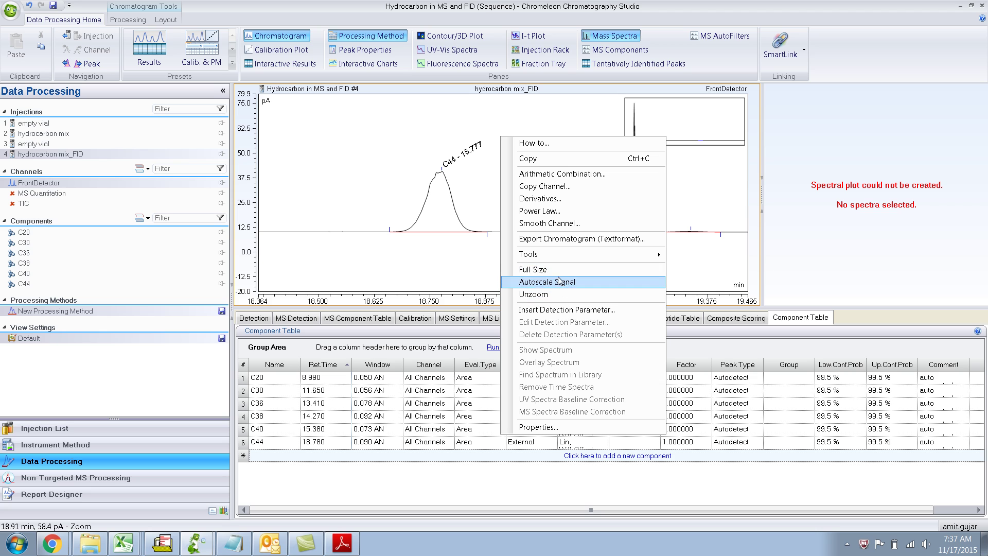
left_click(549, 304)
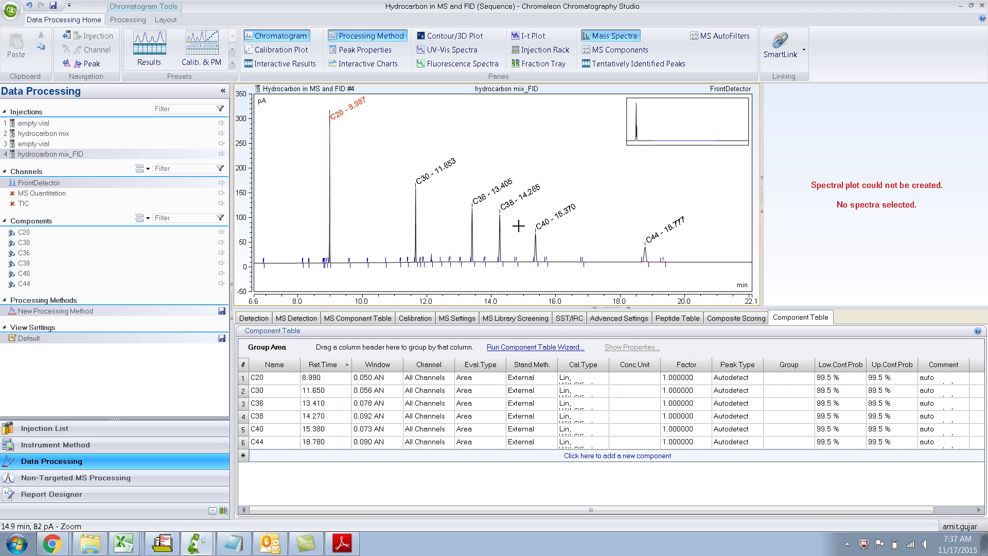
Open the MS Component Table and check the component assignments in the TIC channel of the hydrocarbon mix injection
left_click(344, 320)
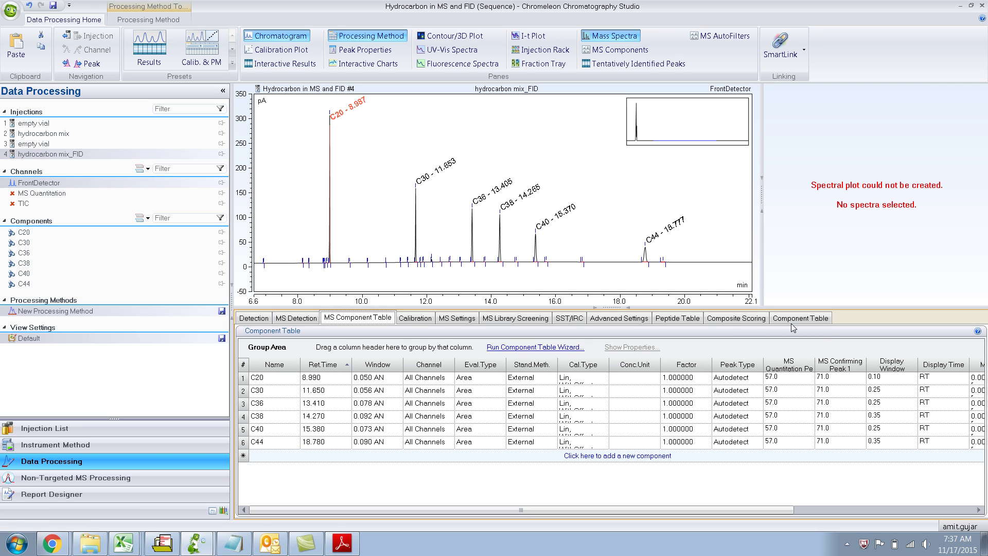
left_click(37, 134)
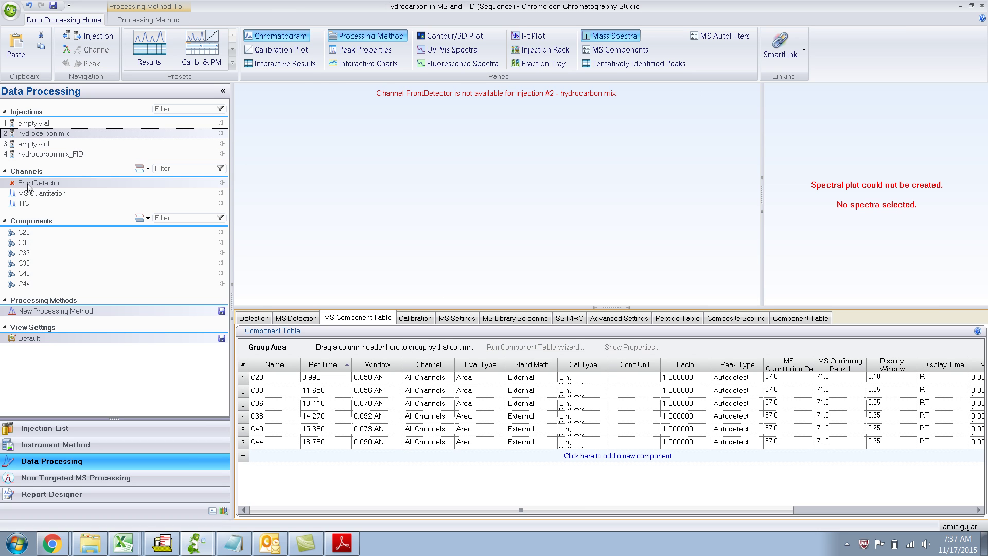
left_click(23, 204)
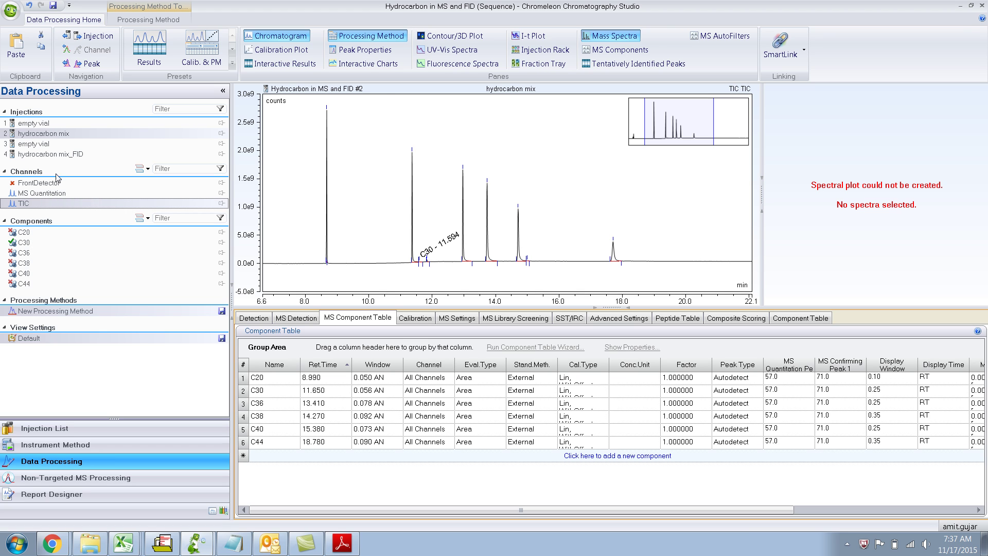
Return to the FrontDetector channel of hydrocarbon mix_FID and compare the general Component Table with the MS Component Table
left_click(59, 154)
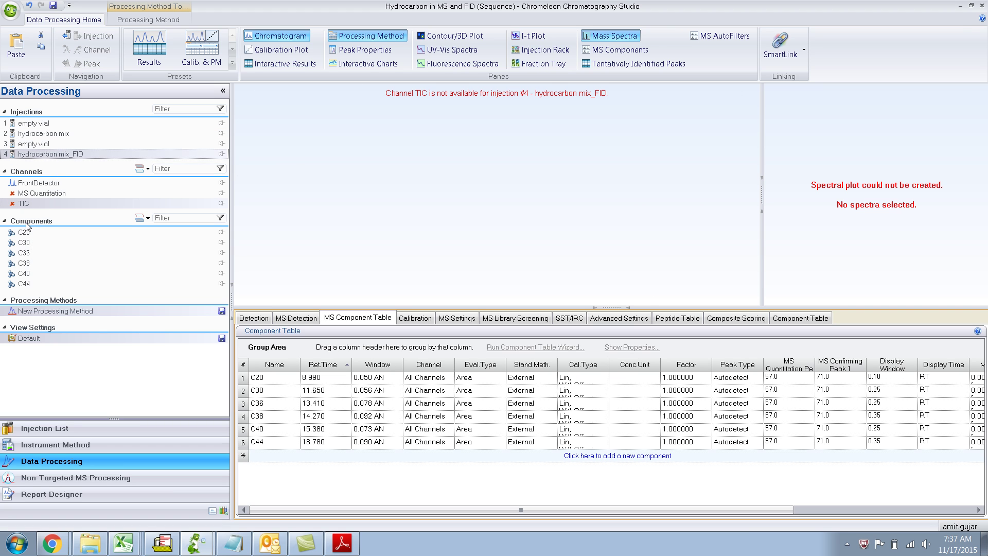
left_click(47, 184)
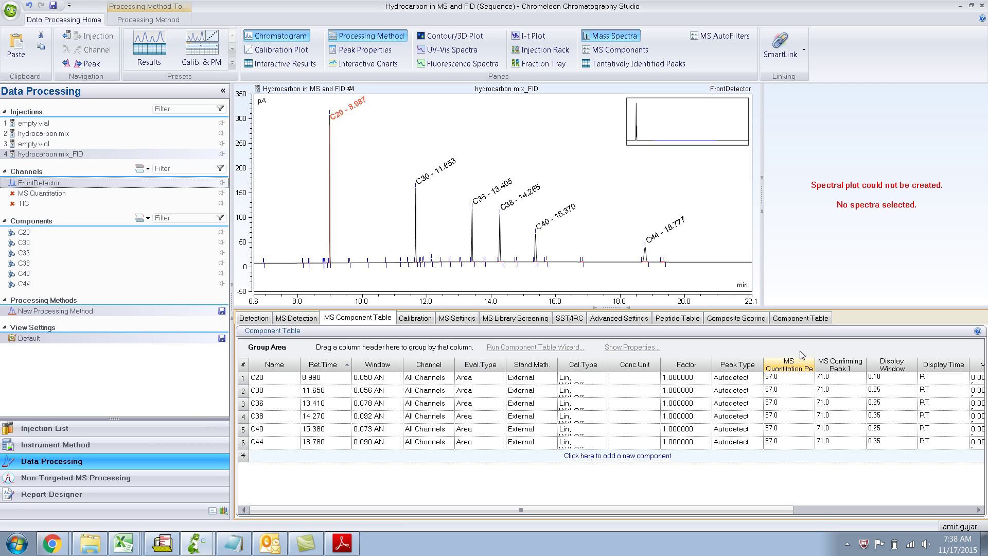
left_click(792, 318)
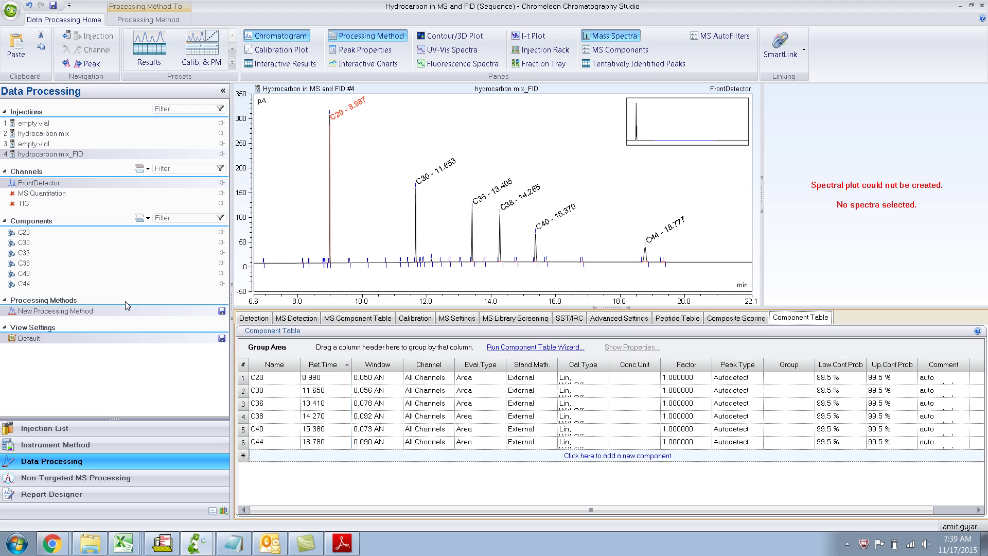
left_click(342, 317)
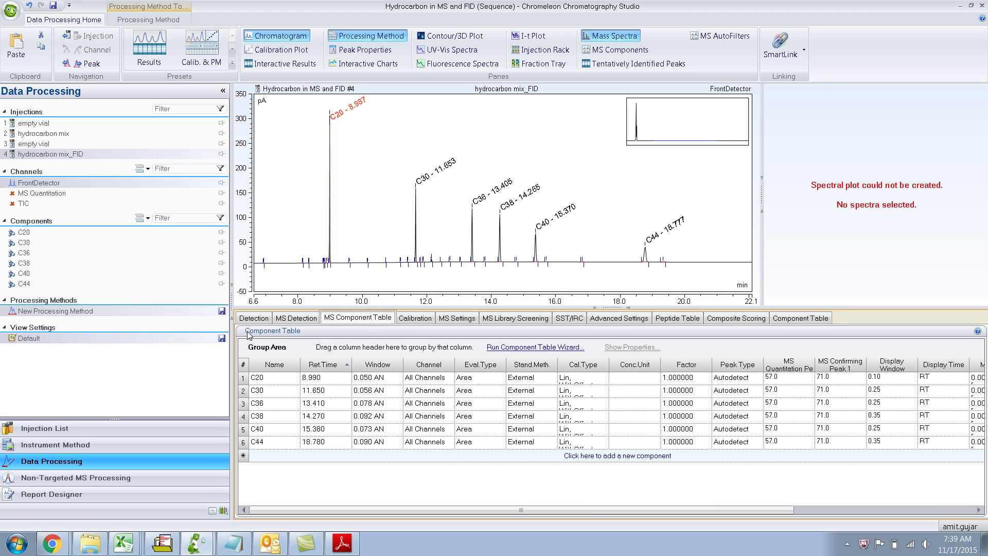